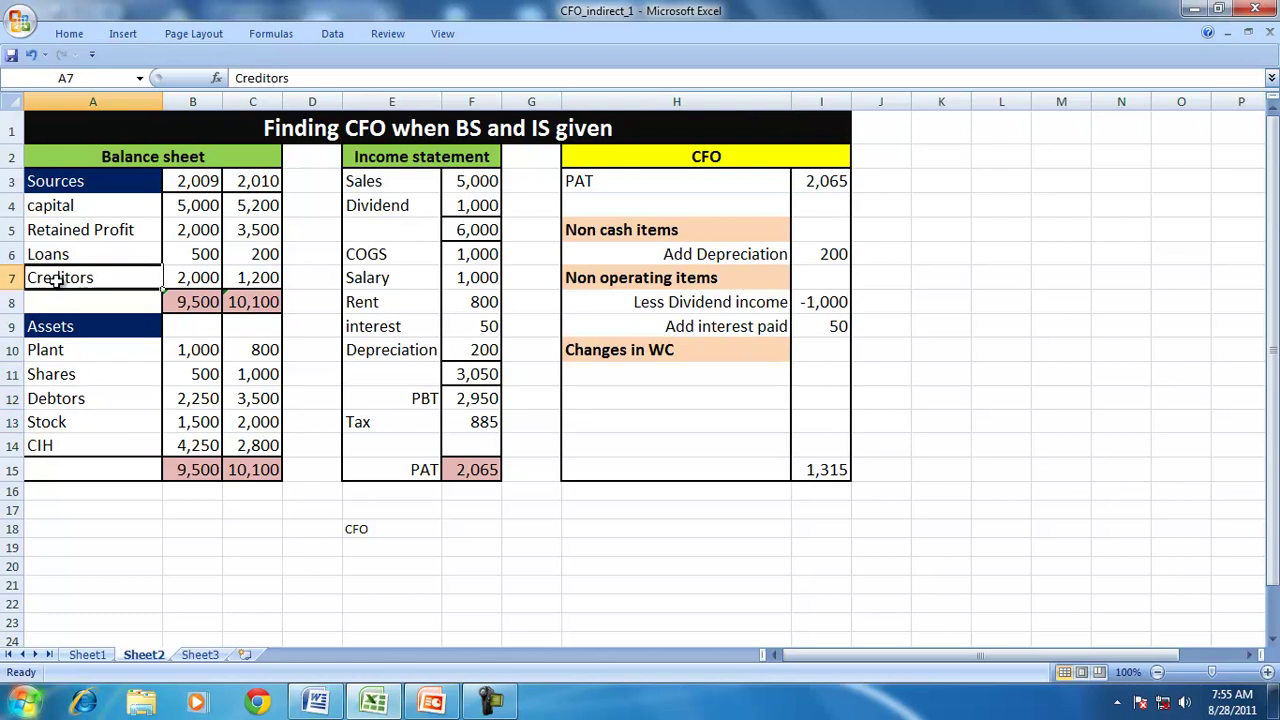
Compare the 2009 and 2010 creditors figures in the balance sheet
click(608, 374)
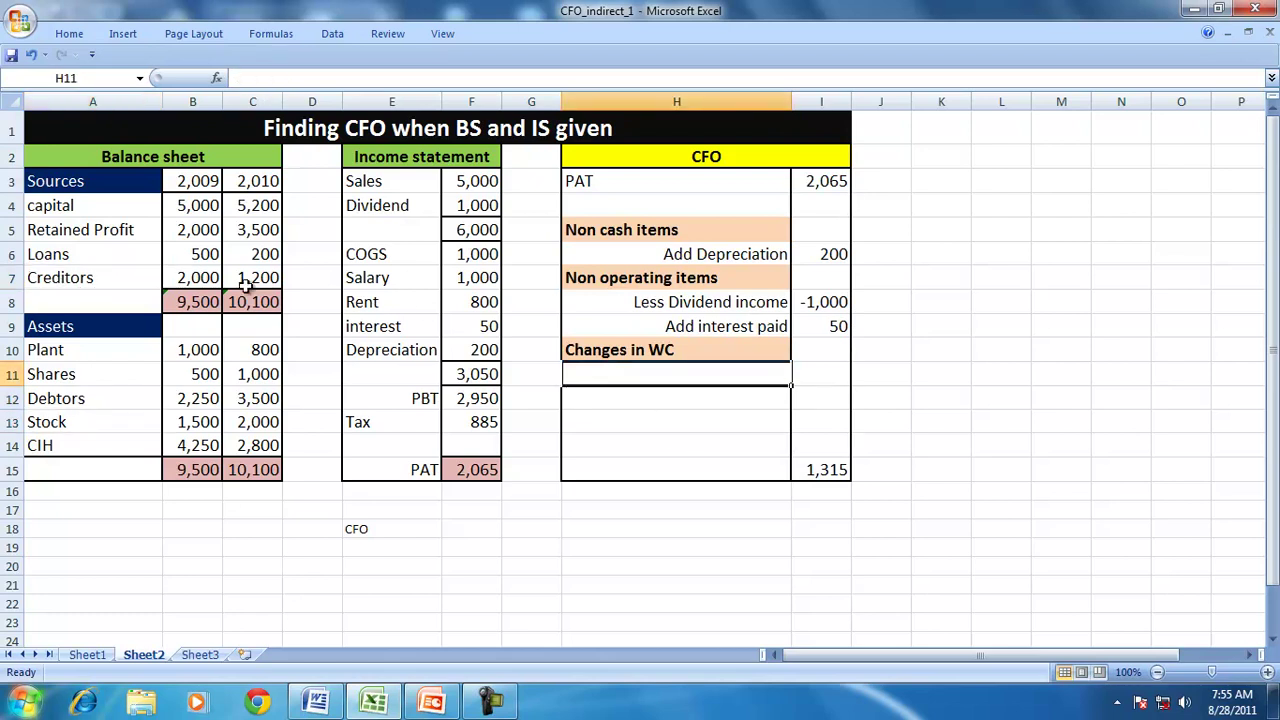
click(210, 280)
click(262, 282)
key(Left)
click(242, 280)
click(215, 280)
click(272, 280)
click(205, 280)
click(259, 284)
click(210, 284)
click(252, 284)
click(204, 283)
Enter the label "Less decrease in creditors" in H11, under the Changes in WC heading
click(610, 380)
text(L)
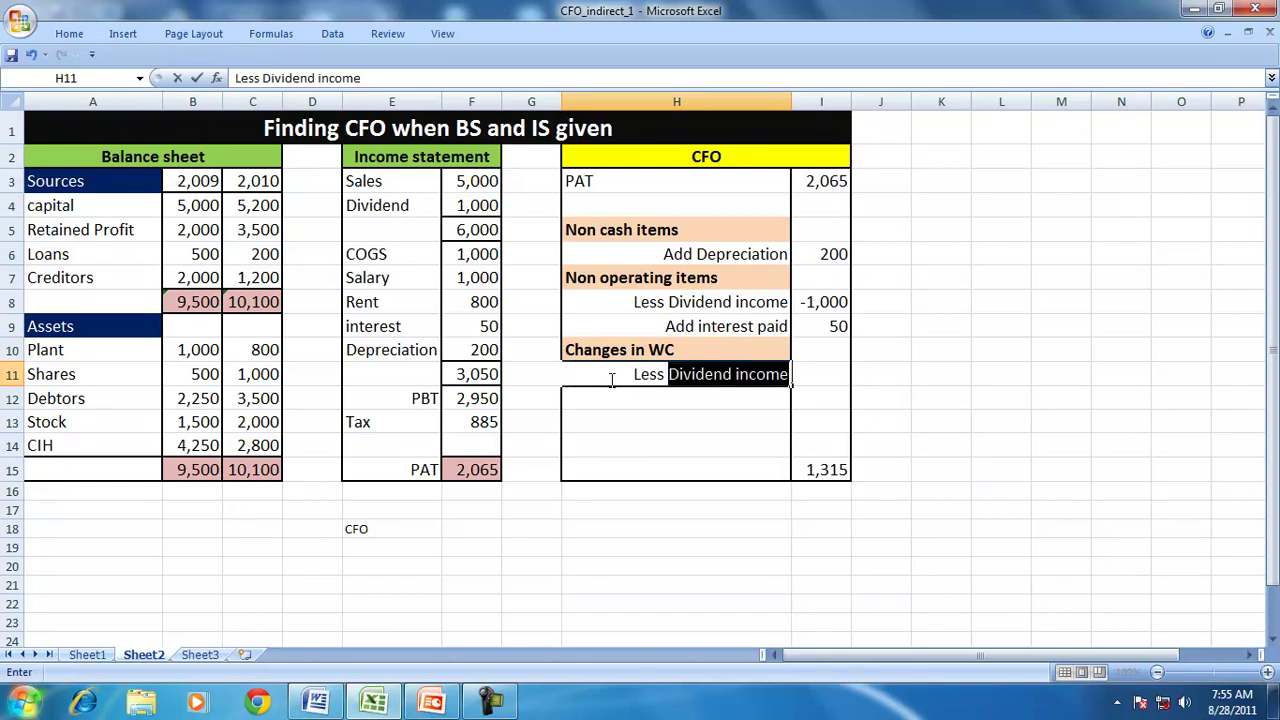
text(ess)
key(BackSpace)
text(d)
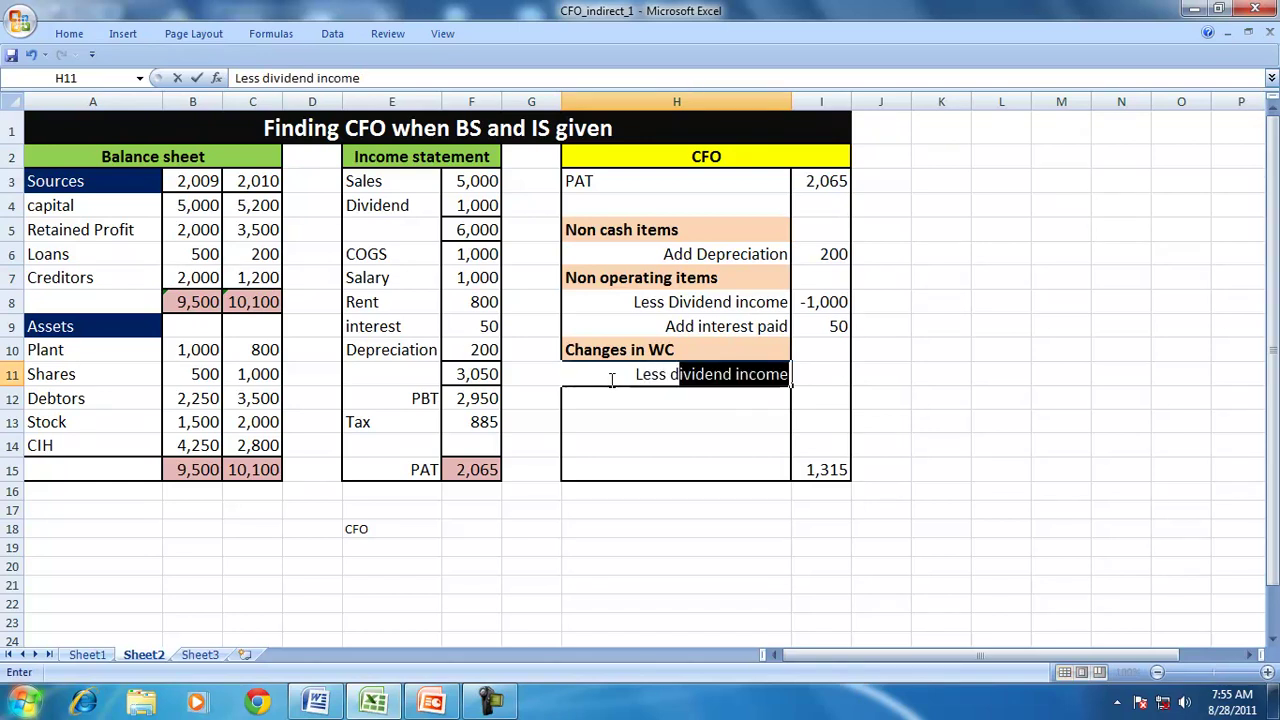
text(ecrea)
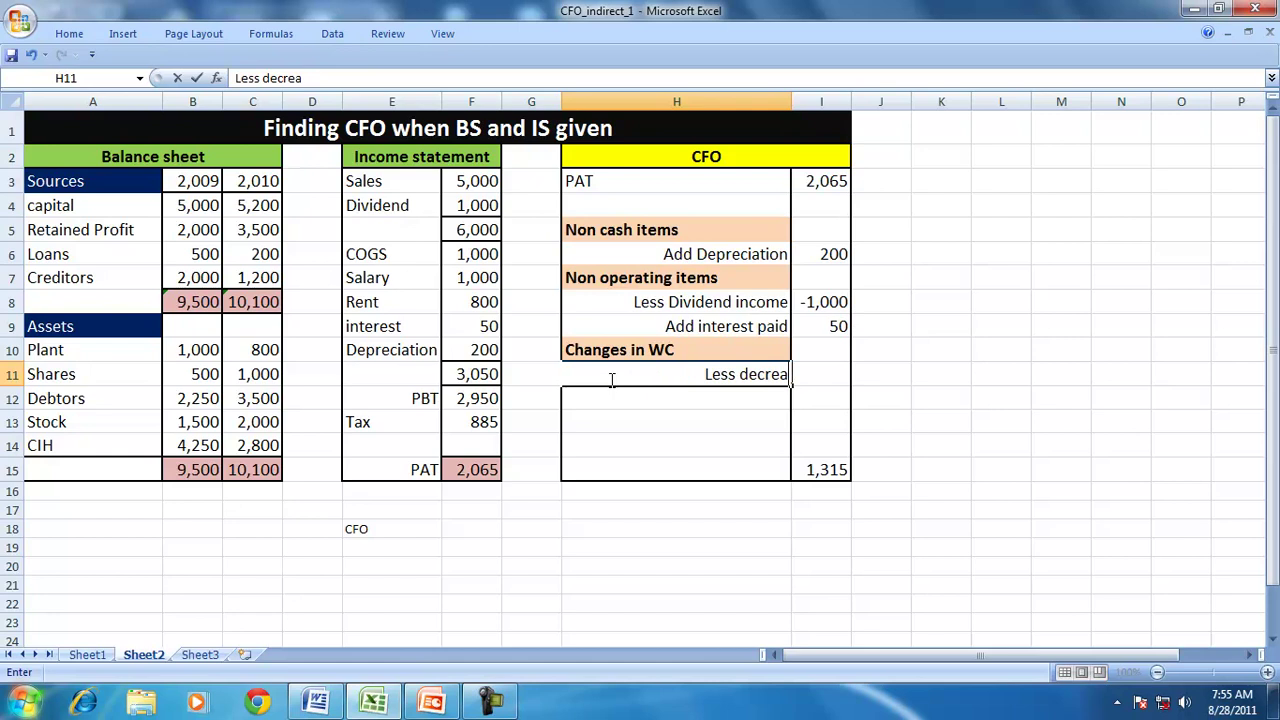
text(se in cred)
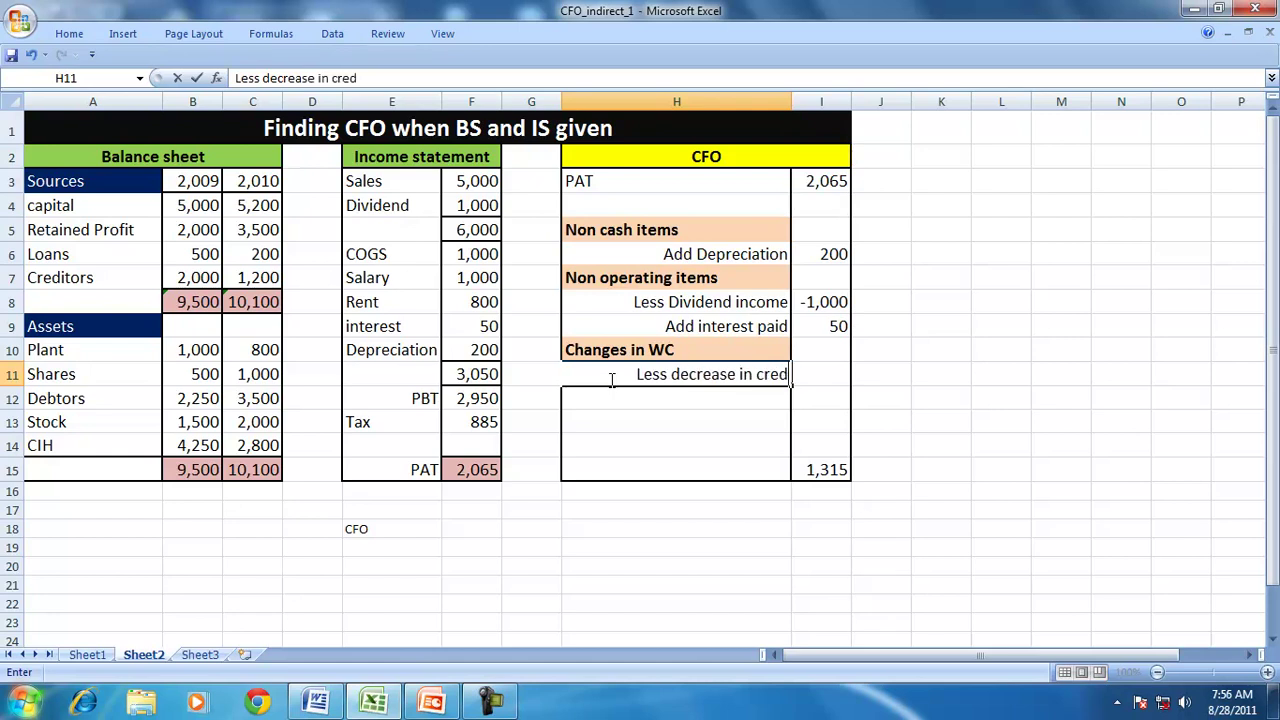
text(itors)
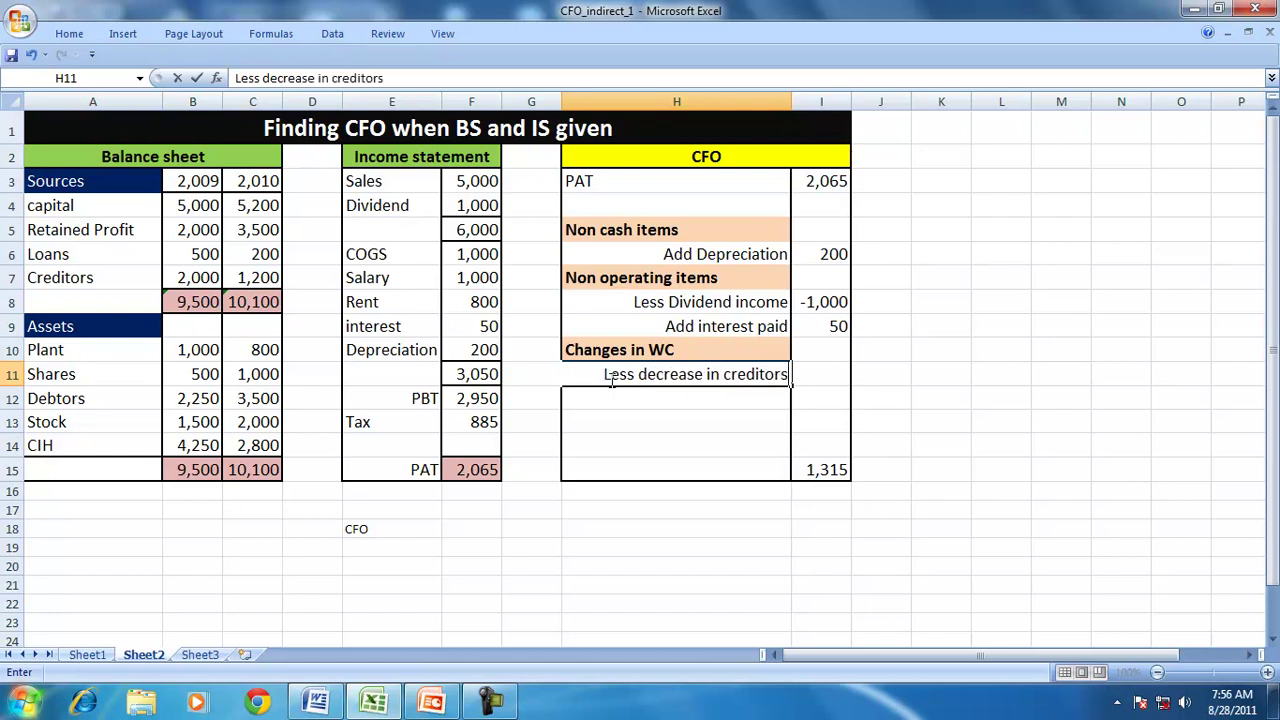
key(Tab)
Calculate the creditors change in I11 with the formula =C7-B7
text(=)
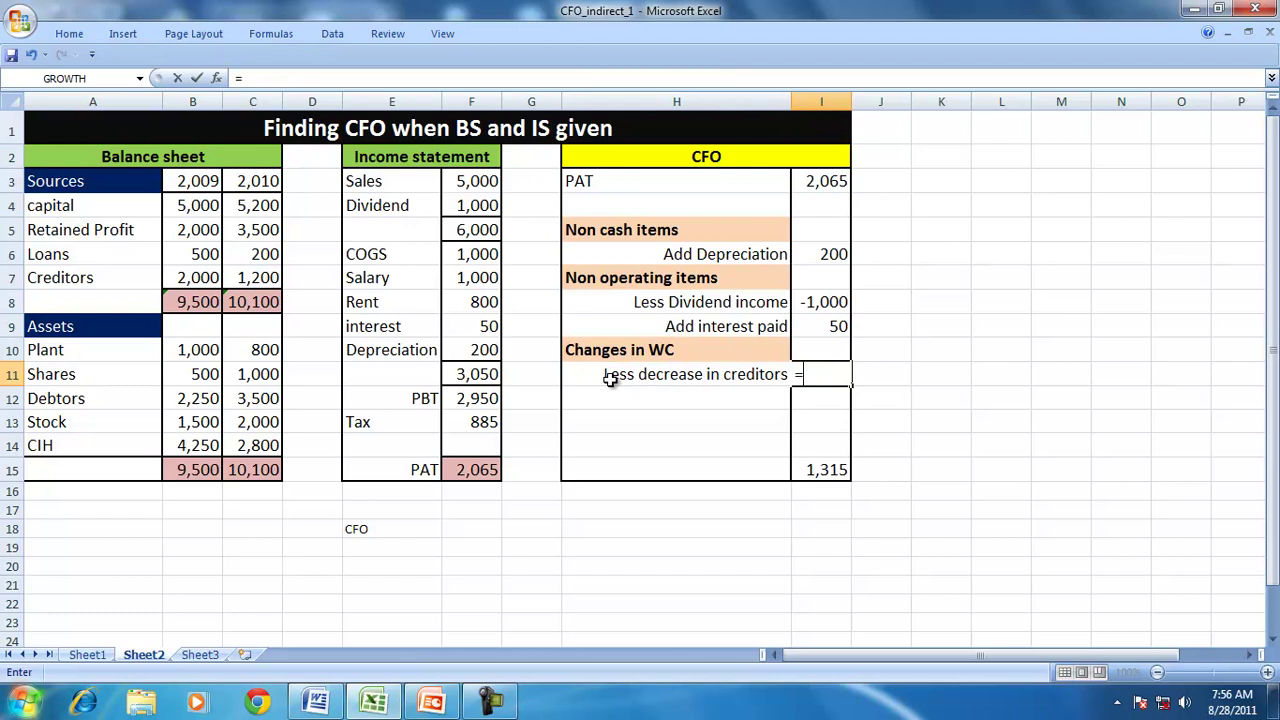
click(252, 278)
text(-)
click(193, 277)
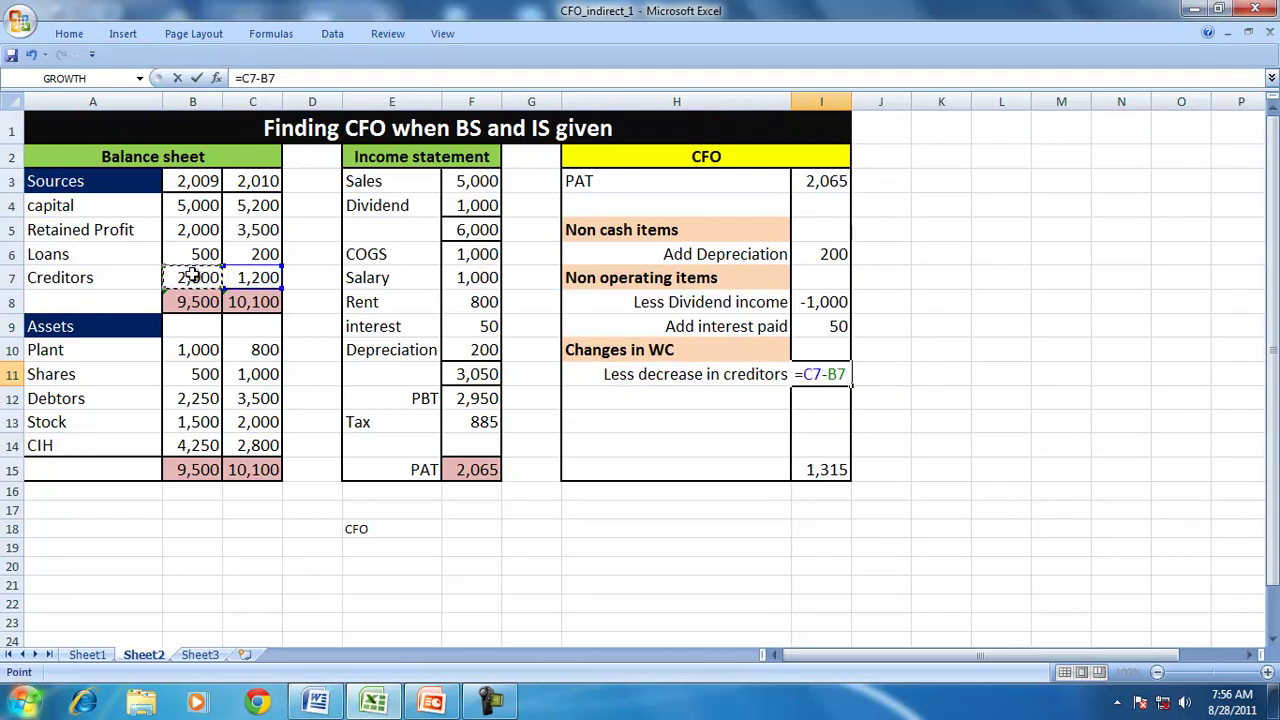
key(Return)
Check the debtors figures for both years and enter the label "Less Increase in debtors" in H12
click(640, 398)
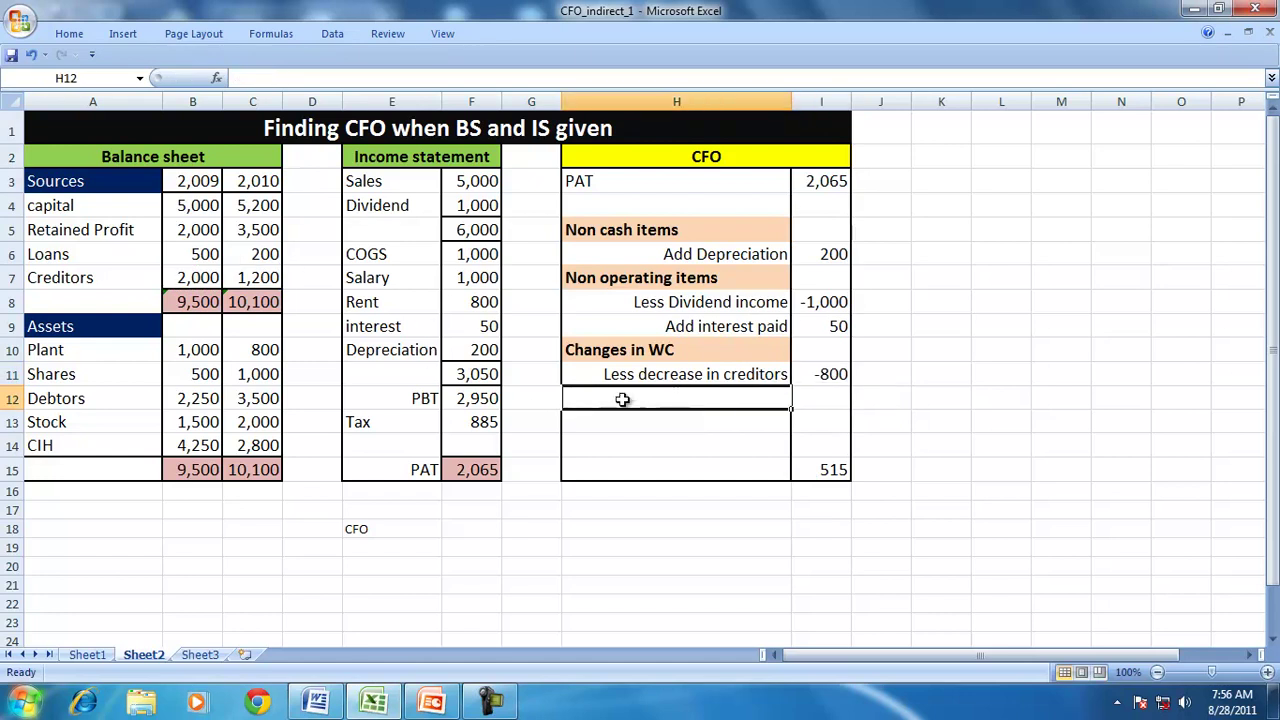
drag(180, 398, 265, 400)
click(634, 397)
text(Less Incrase)
key(BackSpace)
key(BackSpace)
key(BackSpace)
text(ease in c)
key(BackSpace)
text(debtors)
key(Tab)
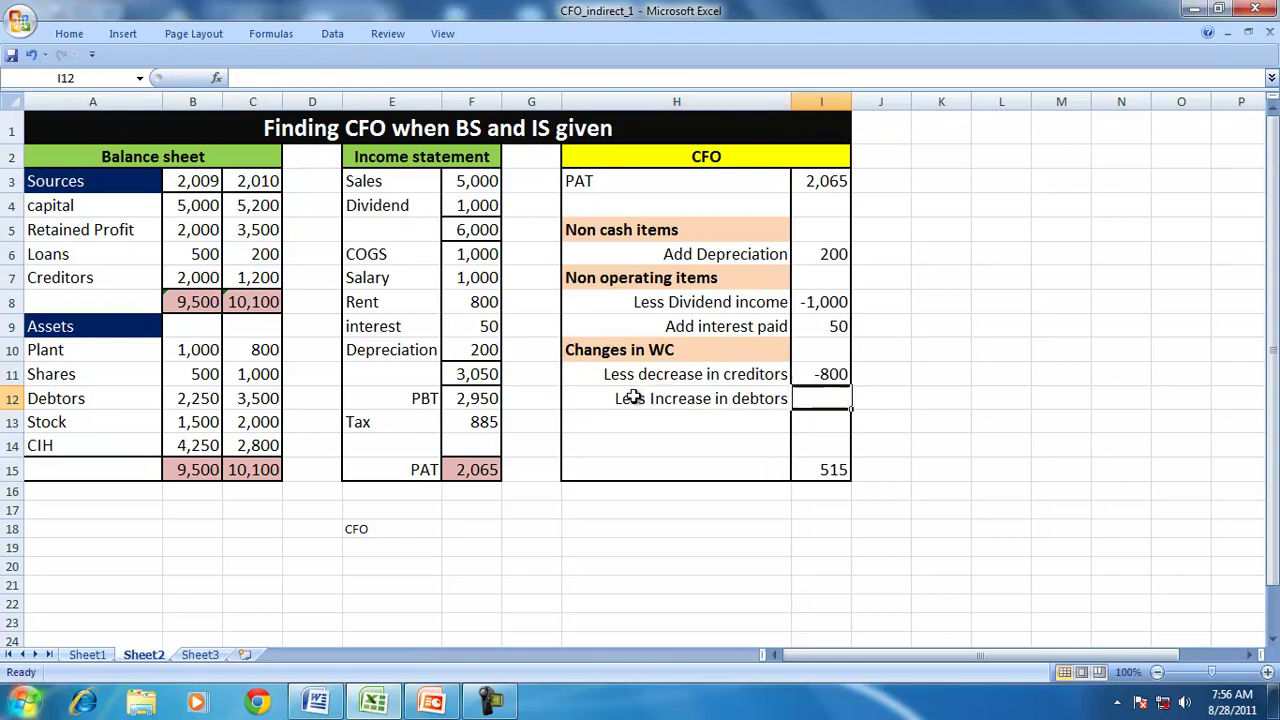
Calculate the debtors change in I12 with the formula =B12-C12
text(=)
click(183, 401)
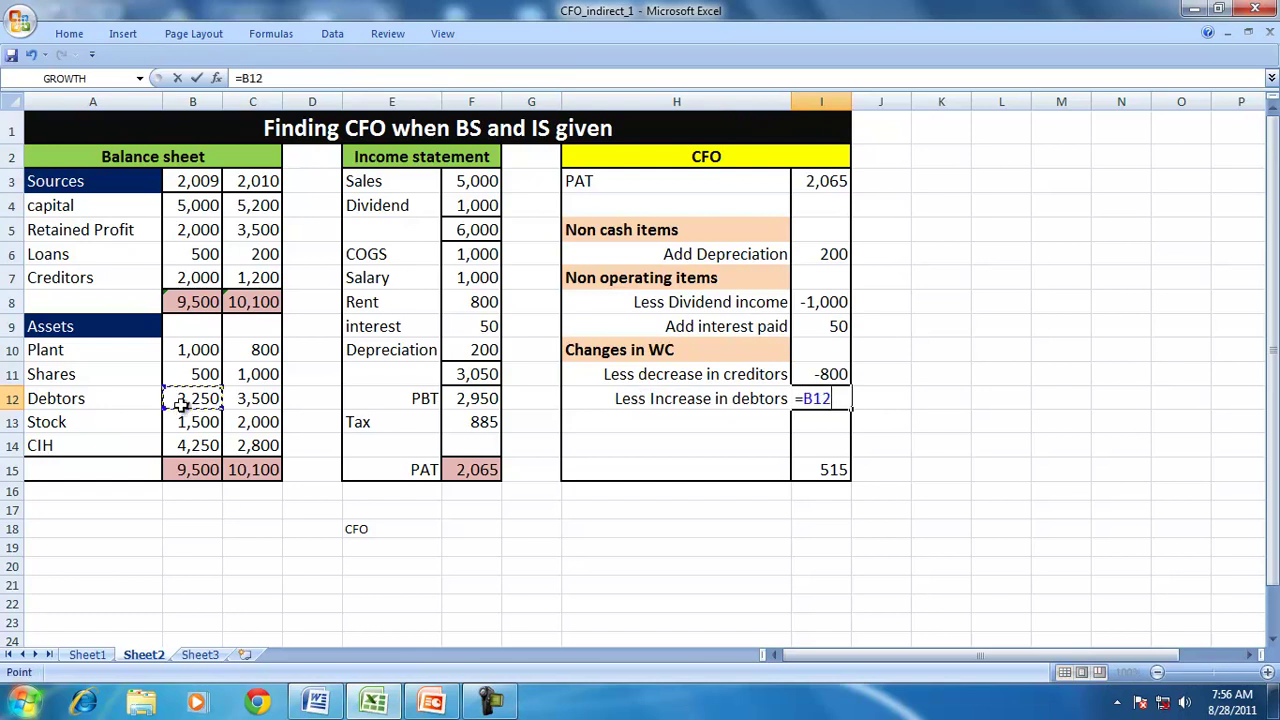
text(-)
click(262, 398)
key(Return)
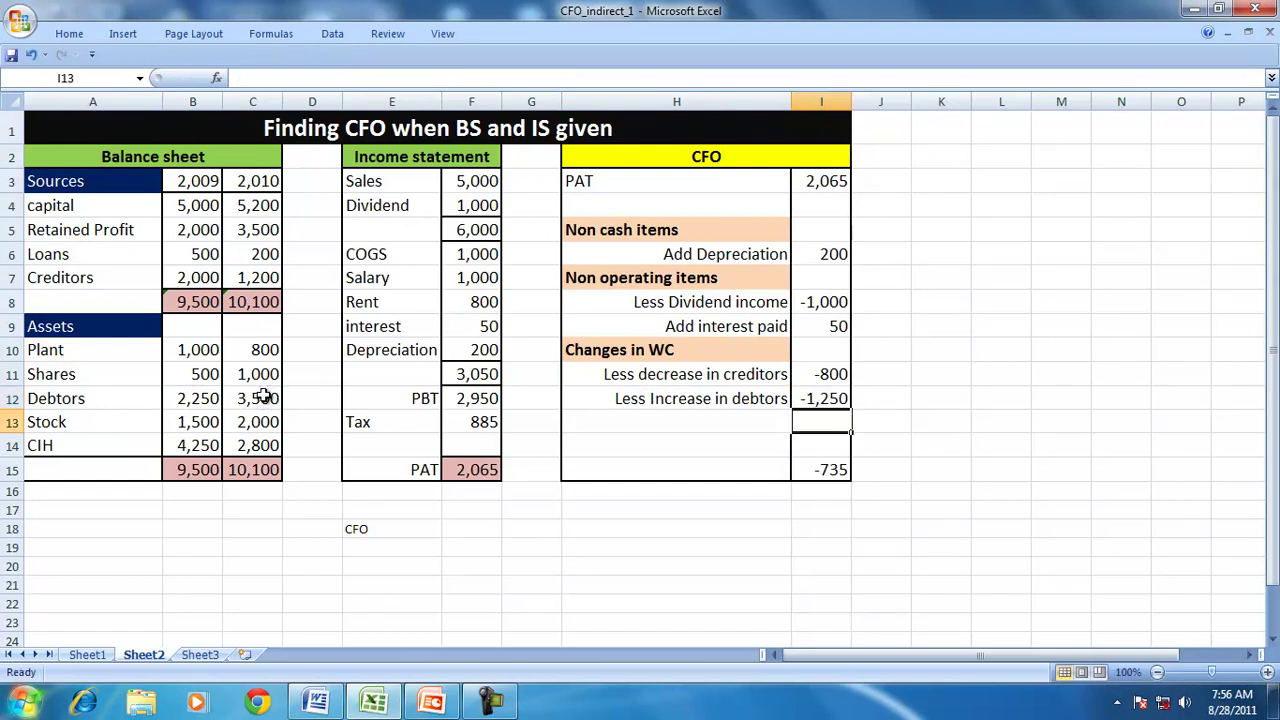
Check the stock figures for both years and enter the label "Less increase in stock" in H13
click(735, 420)
drag(100, 418, 245, 422)
click(634, 418)
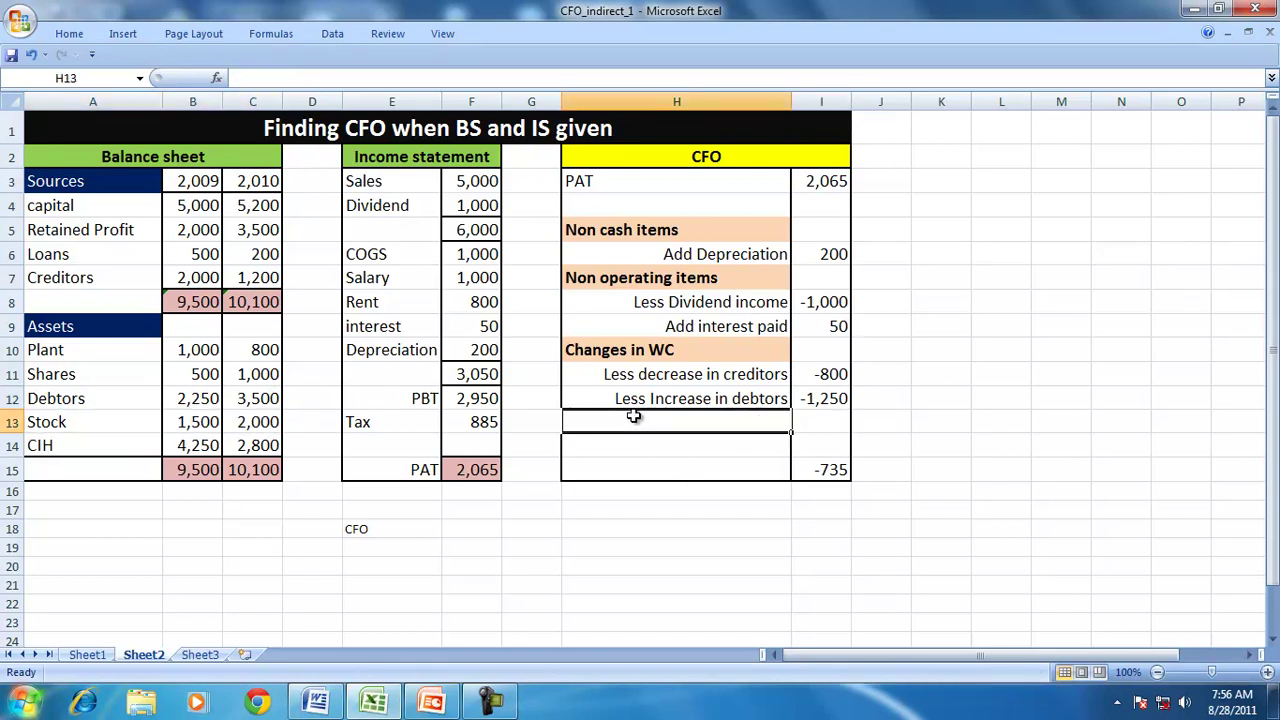
text(Less increase in stock)
key(Tab)
Calculate the stock change in I13 with the formula =B13-C13
text(=)
click(168, 421)
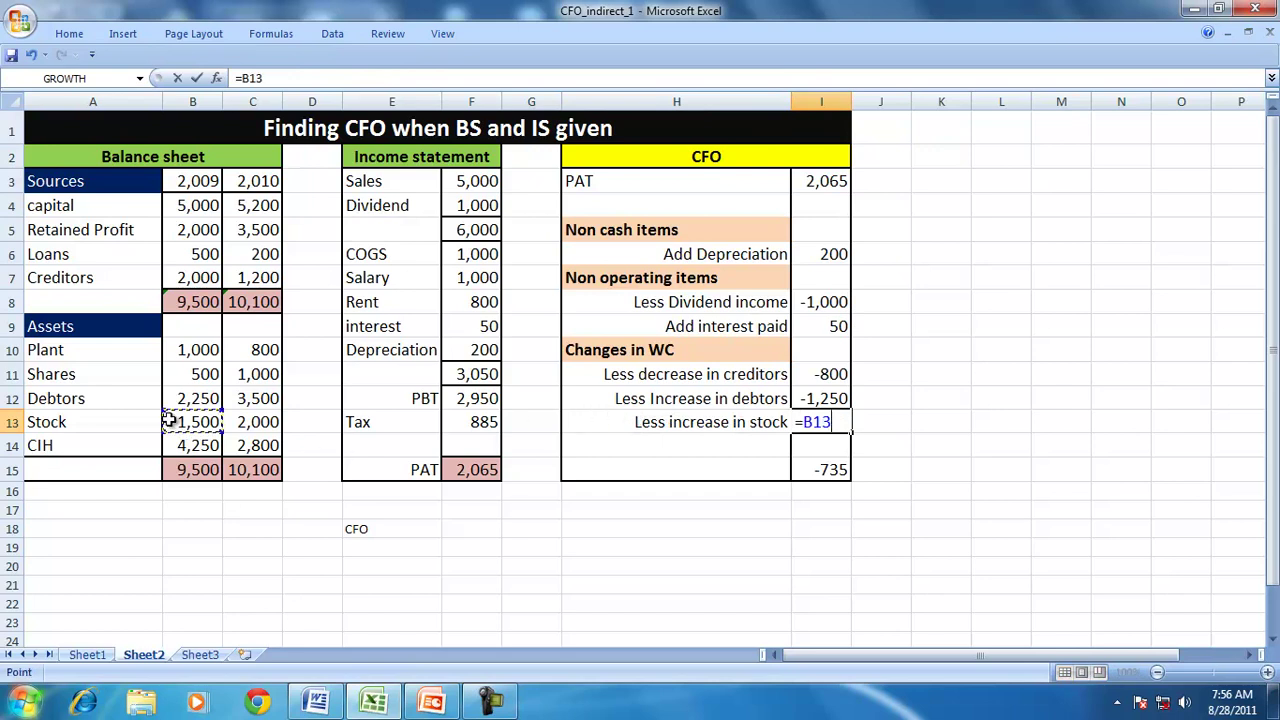
text(-)
click(264, 422)
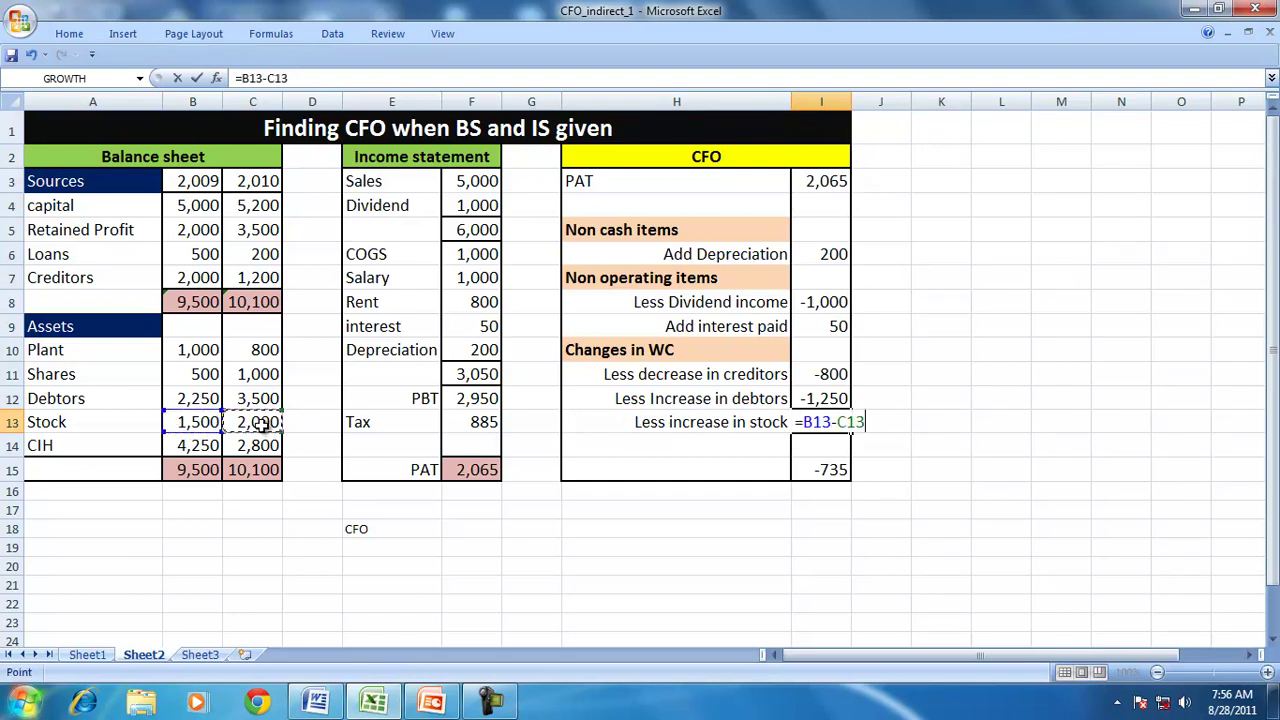
key(Return)
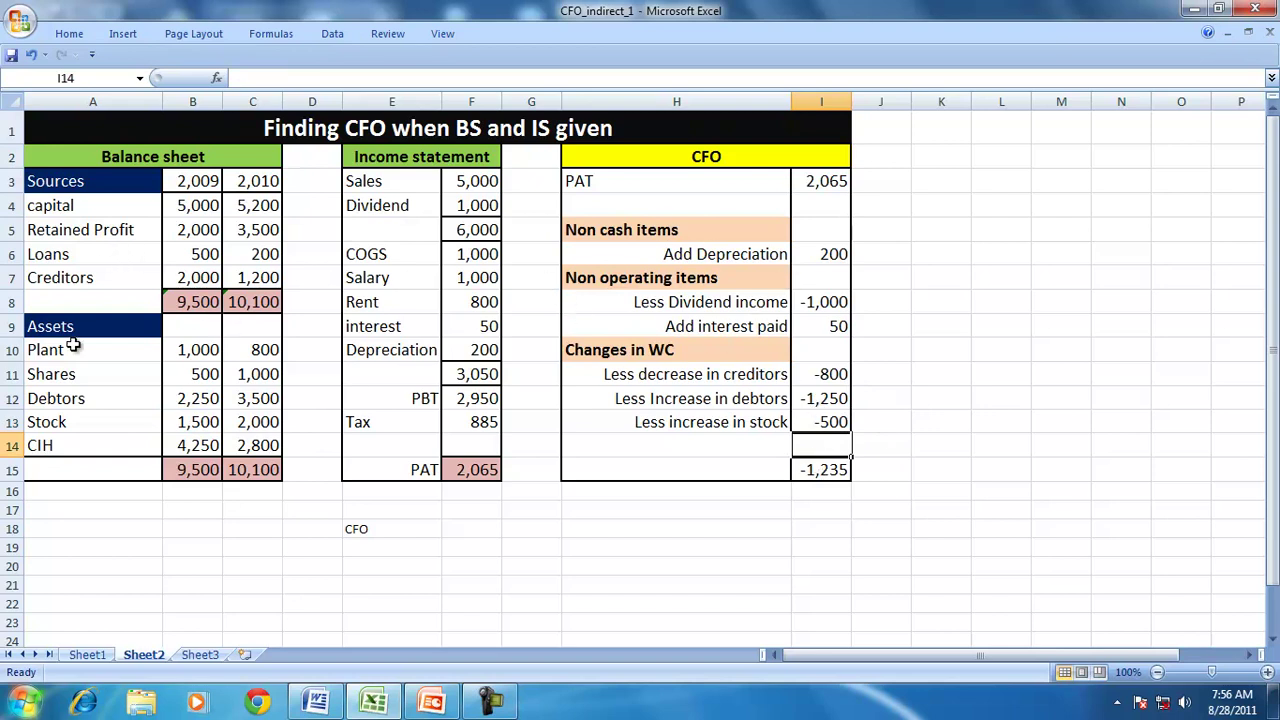
Review the balance sheet items creditors, stock, loans, capital, plant and shares to see which belong to working capital
click(52, 279)
click(35, 422)
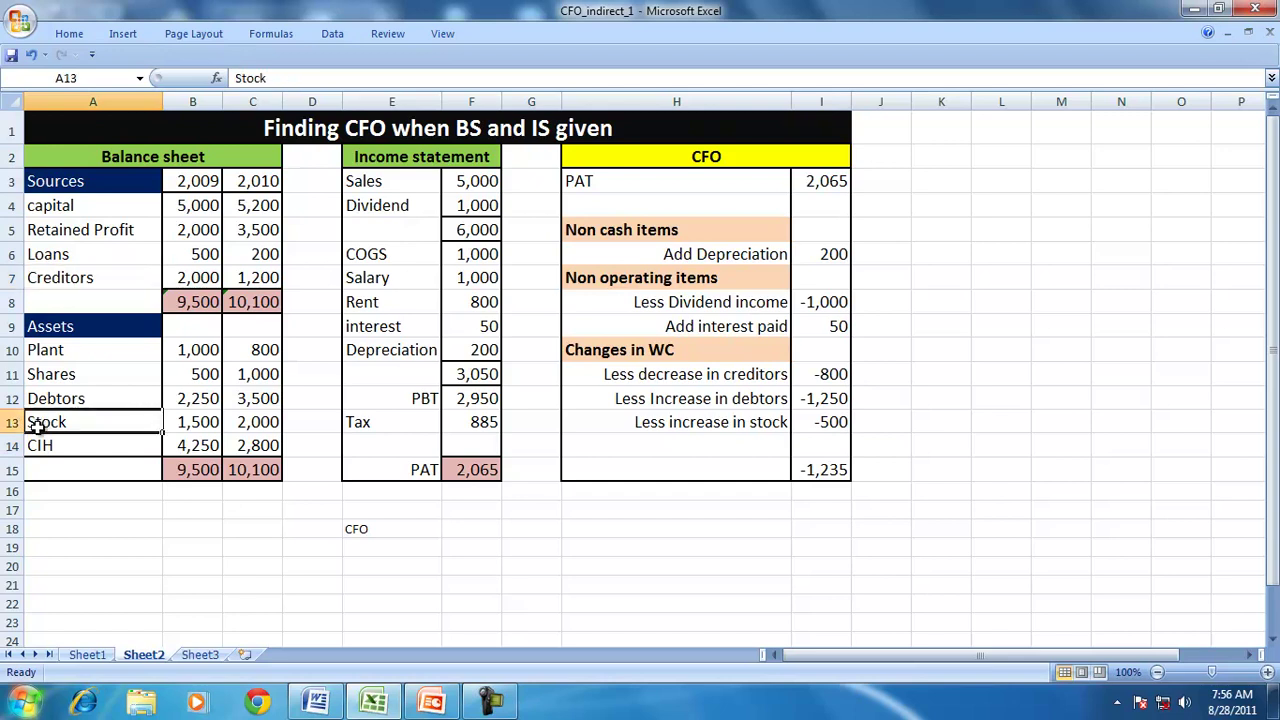
click(38, 259)
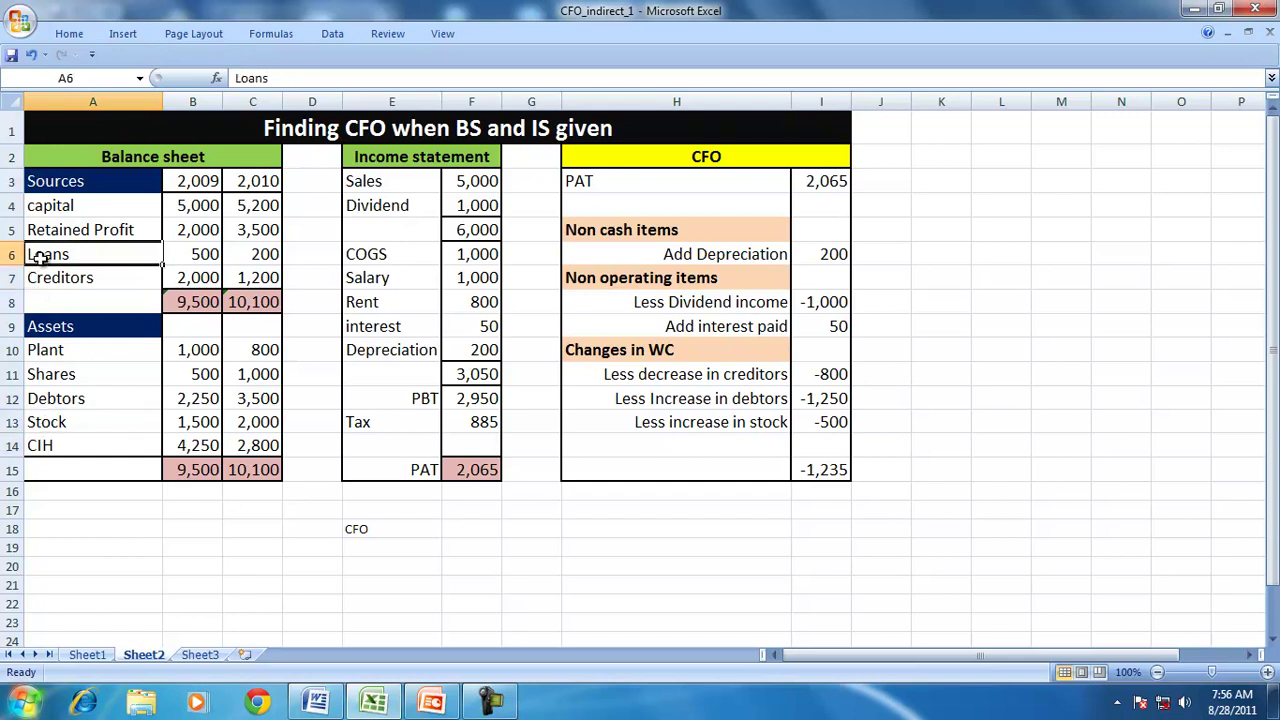
click(53, 206)
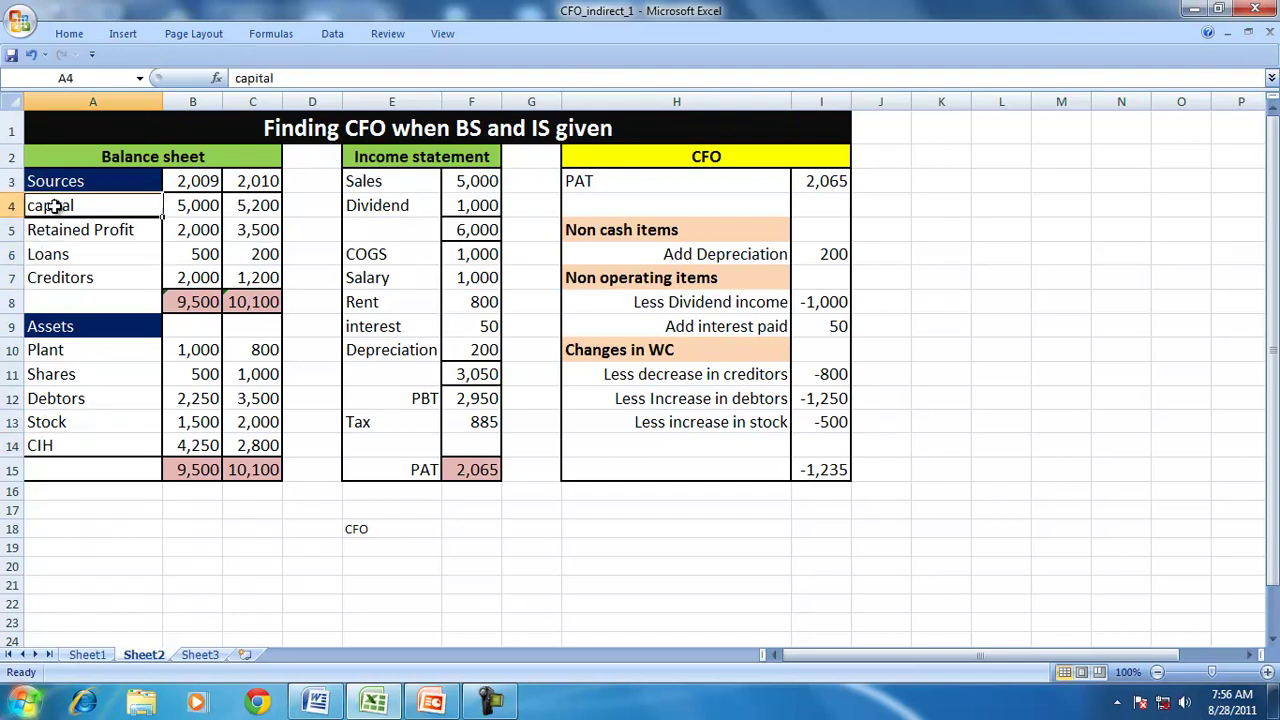
click(48, 352)
click(53, 378)
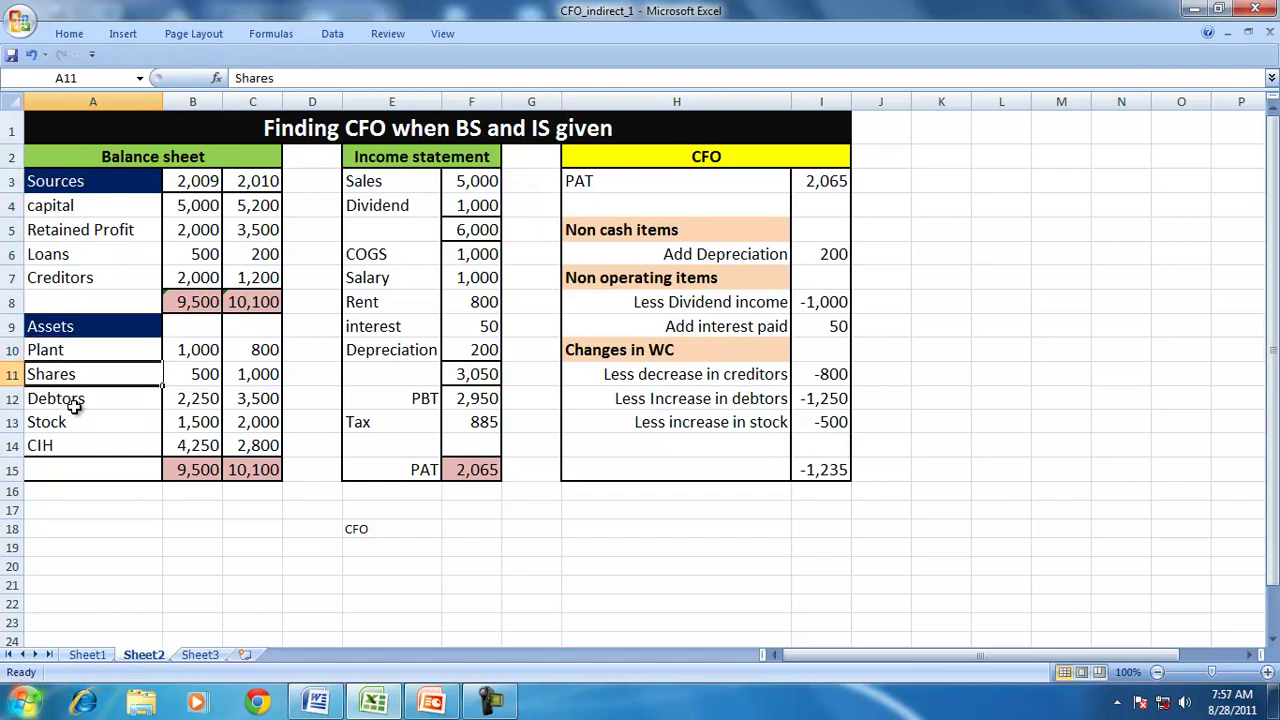
Extend the heading in H10 to "Changes in WC (CA-CL)" and label the total row "CFO" in H15
click(668, 358)
click(329, 77)
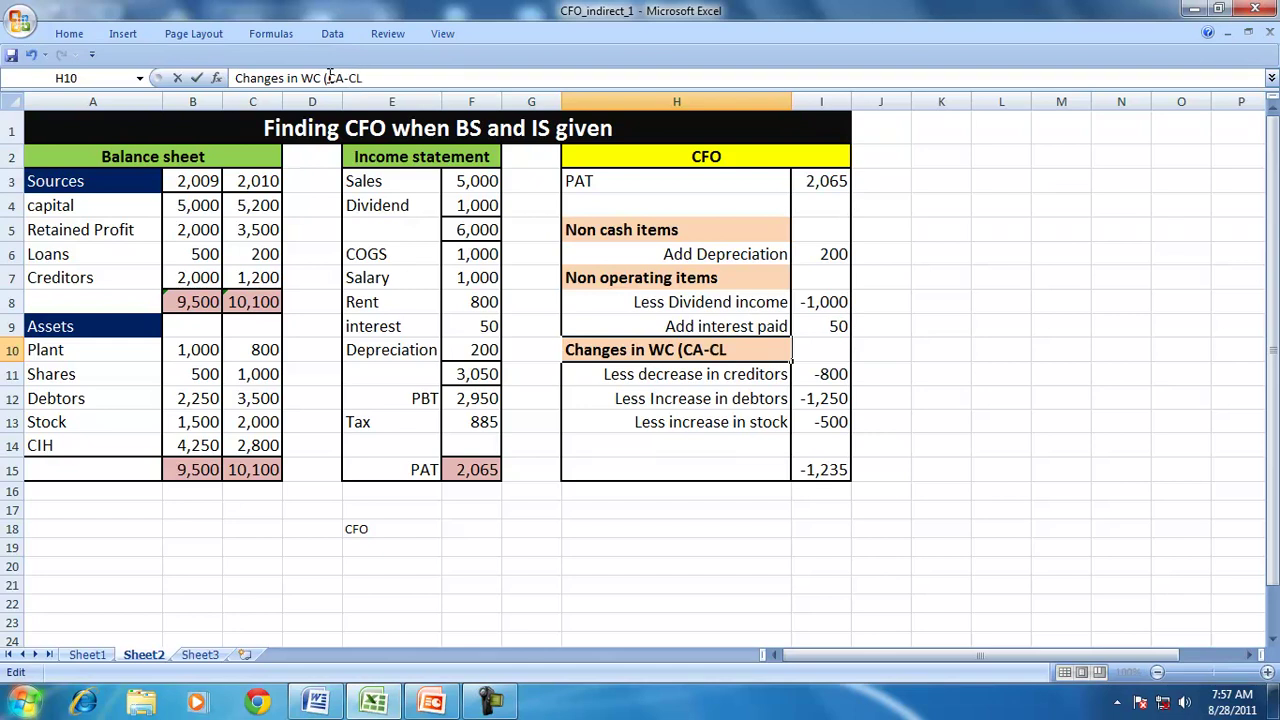
click(679, 475)
text(C)
key(Return)
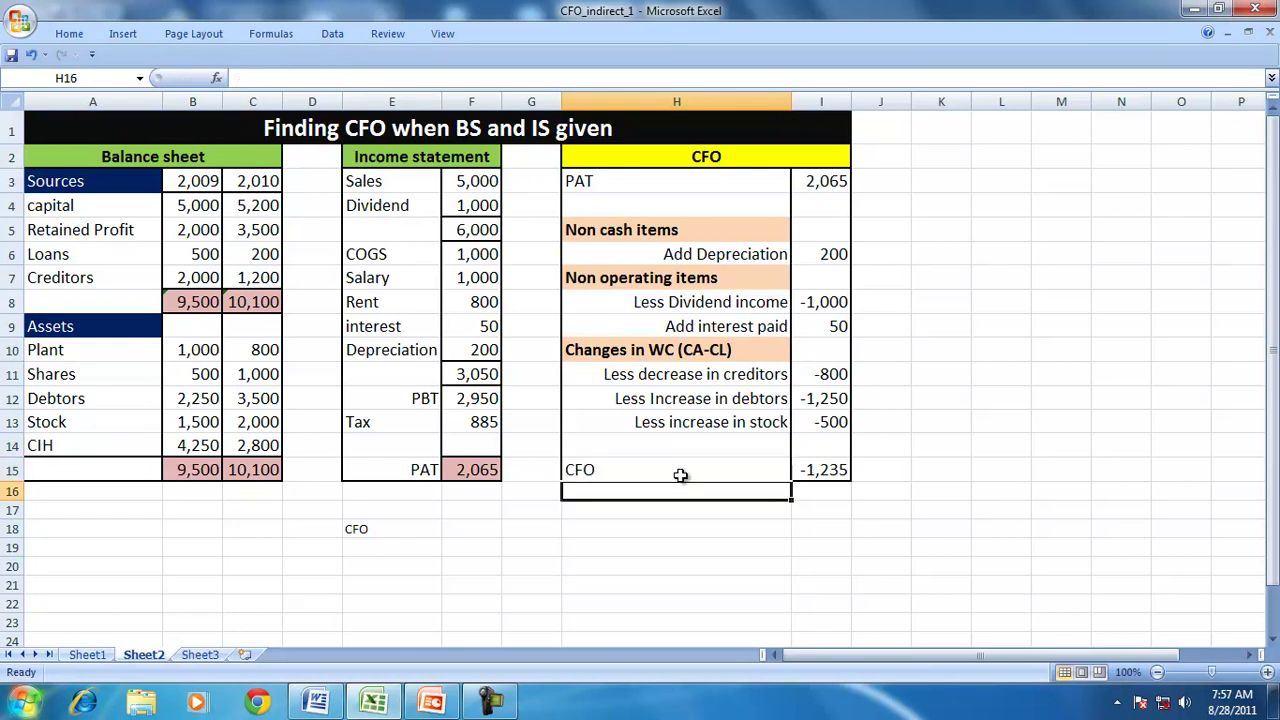
Copy the formatting of the Changes in WC heading in H10 onto the CFO label in H15
click(583, 469)
click(586, 349)
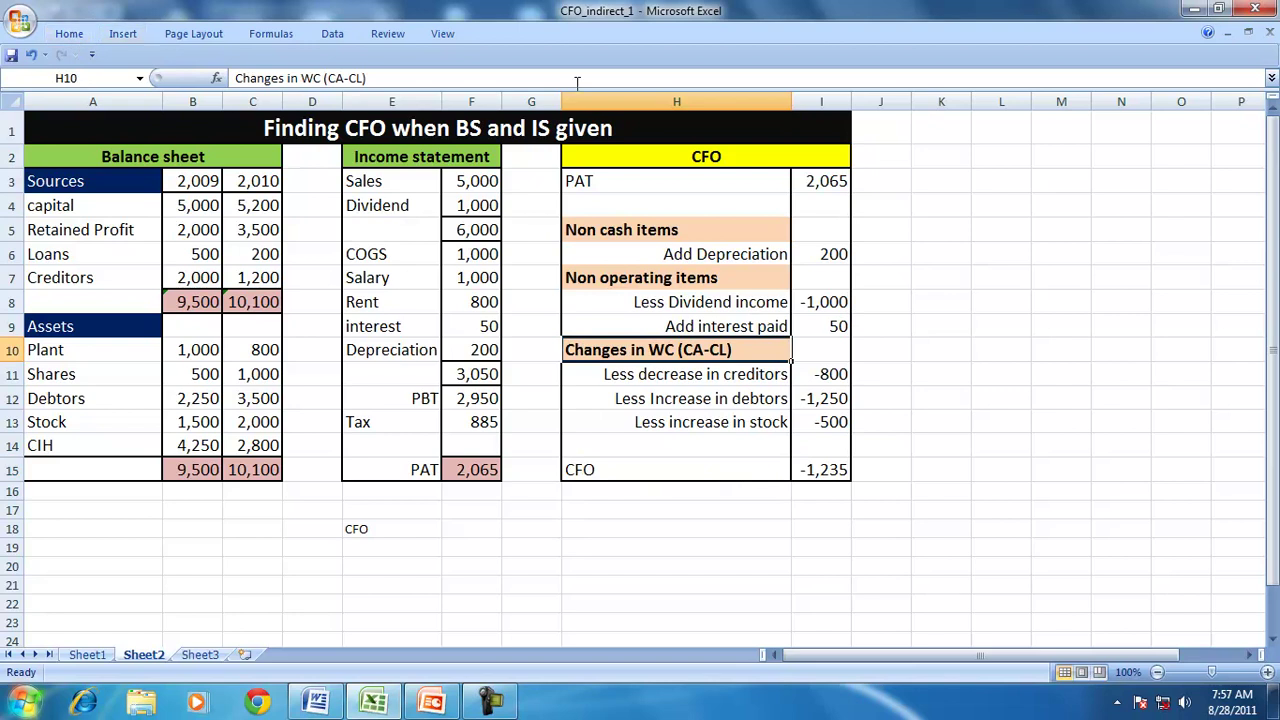
right_click(542, 45)
click(618, 97)
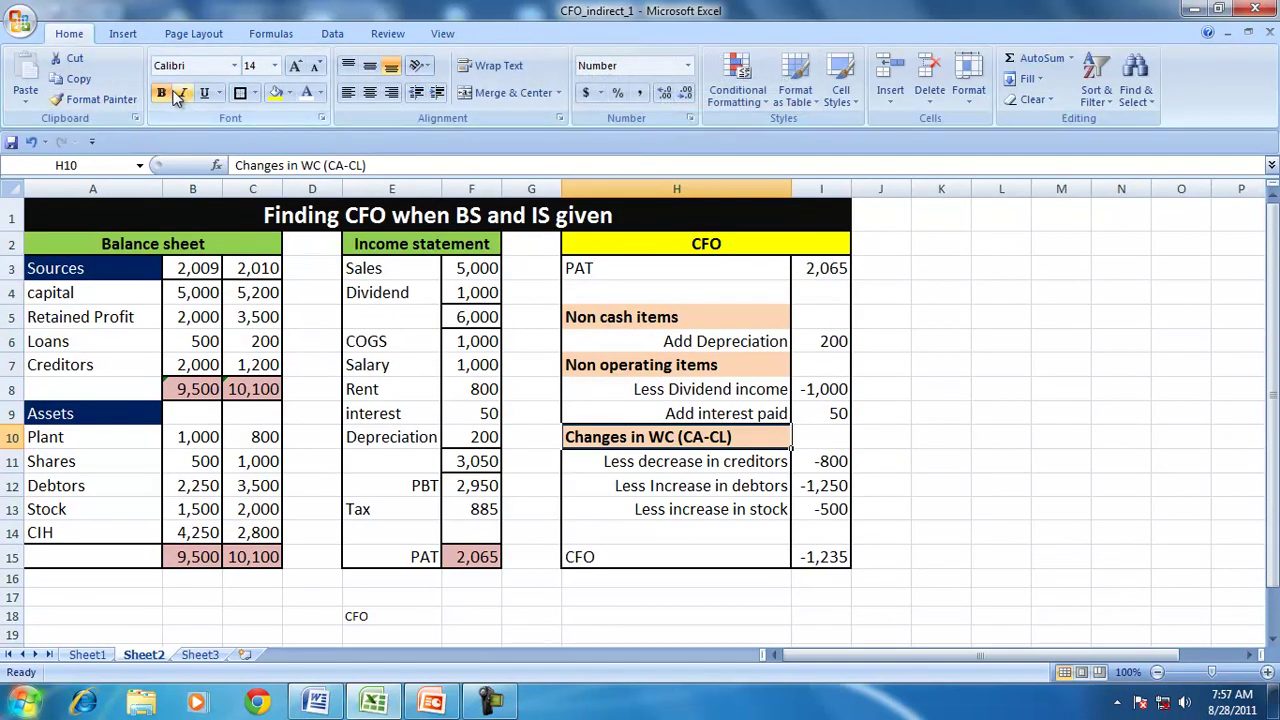
click(100, 105)
click(590, 556)
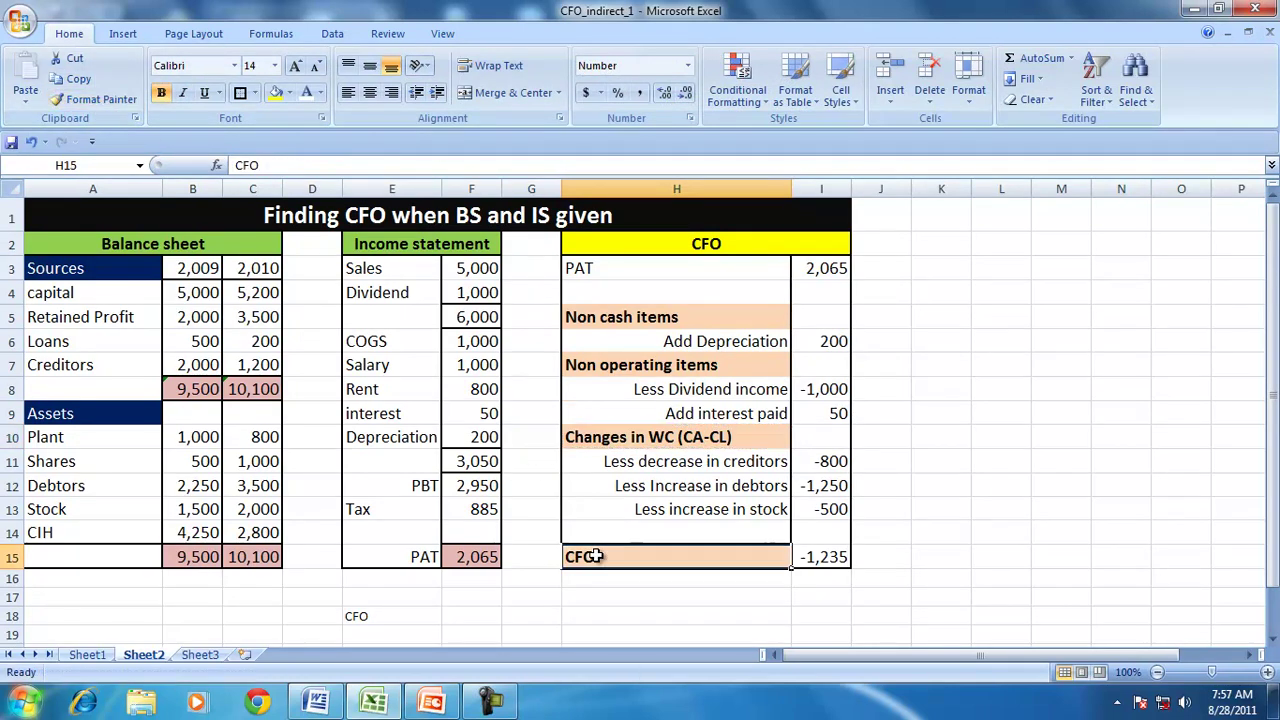
click(1020, 542)
Look over the CFO section headings and apply a box border around the CFO table, H2:I15
click(610, 318)
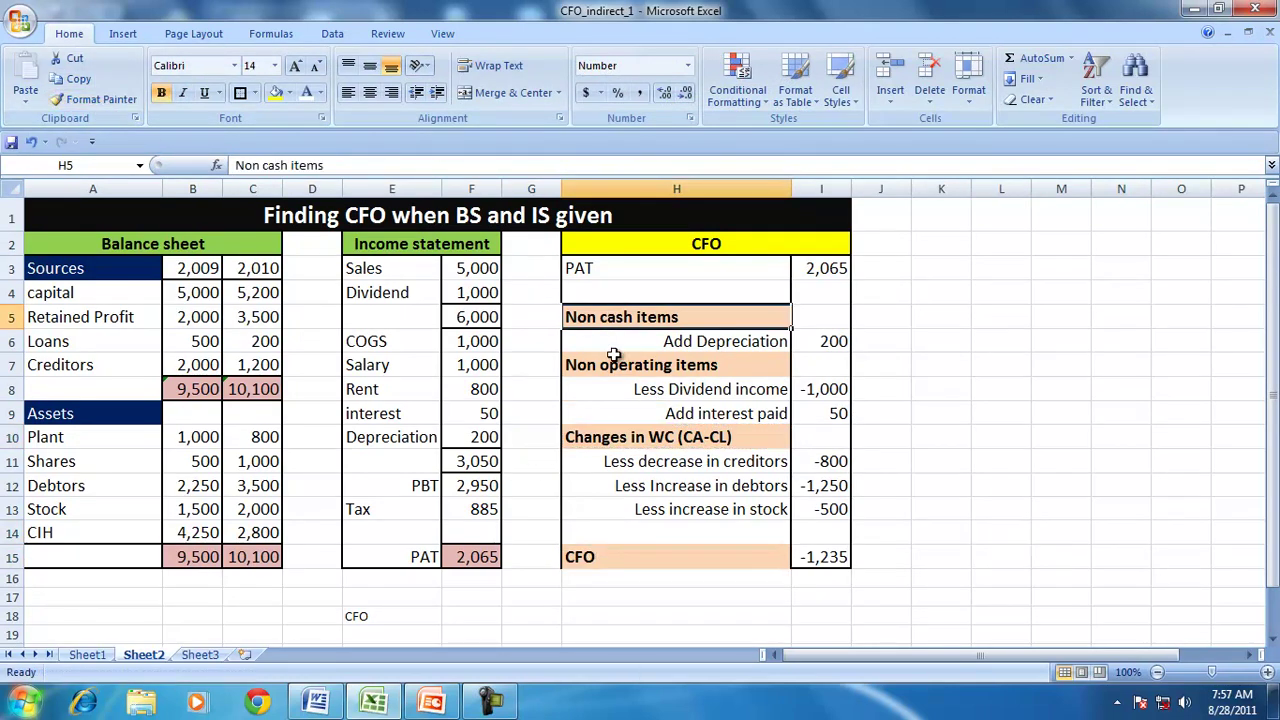
click(619, 368)
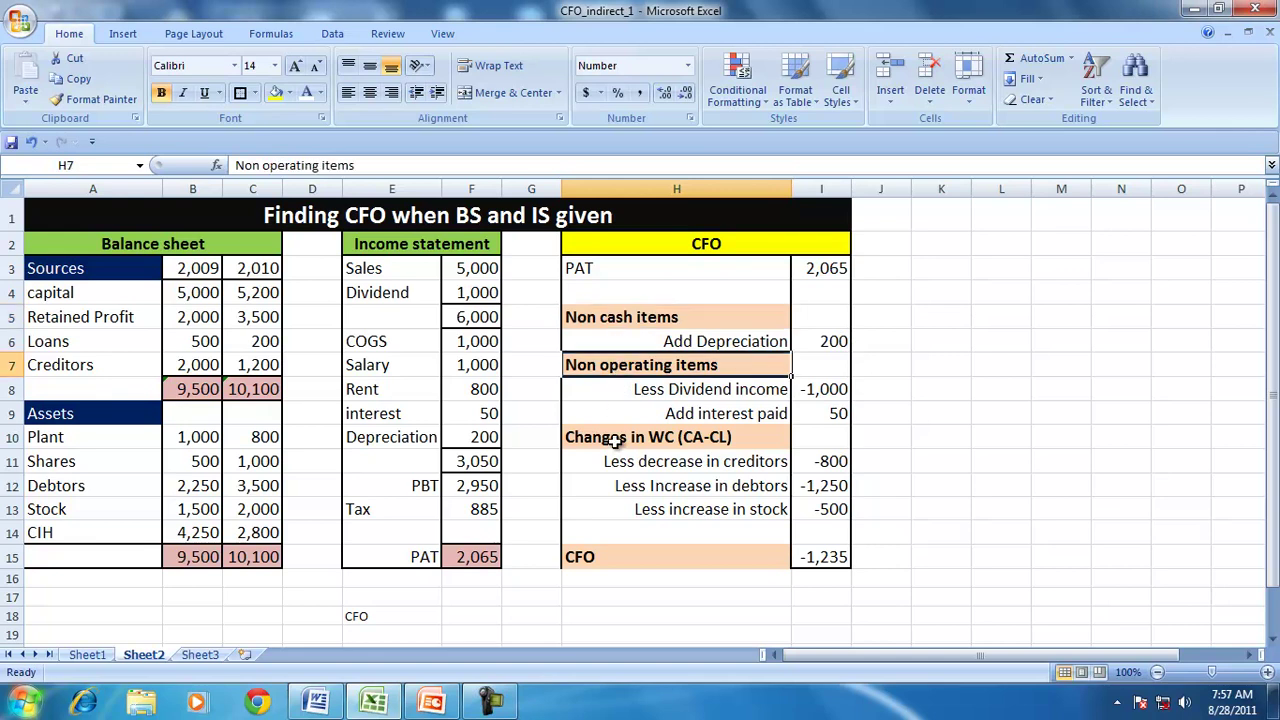
click(614, 443)
drag(705, 255, 822, 557)
click(240, 92)
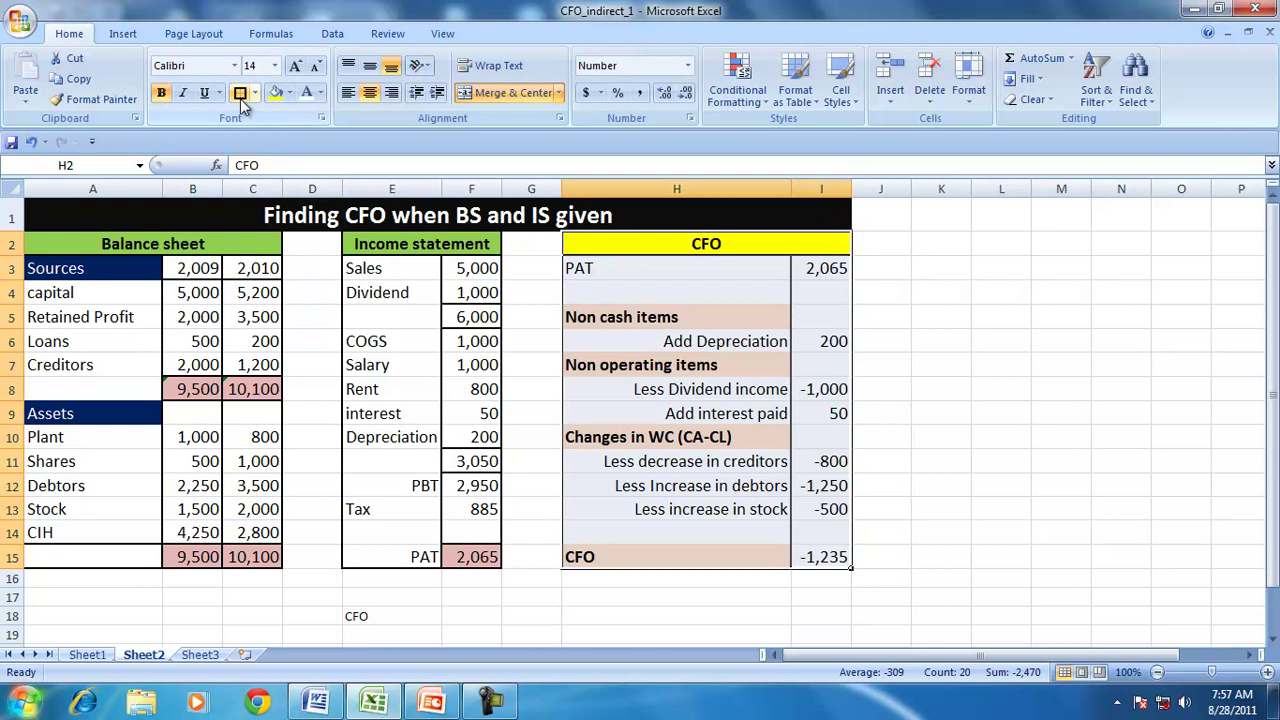
click(1100, 509)
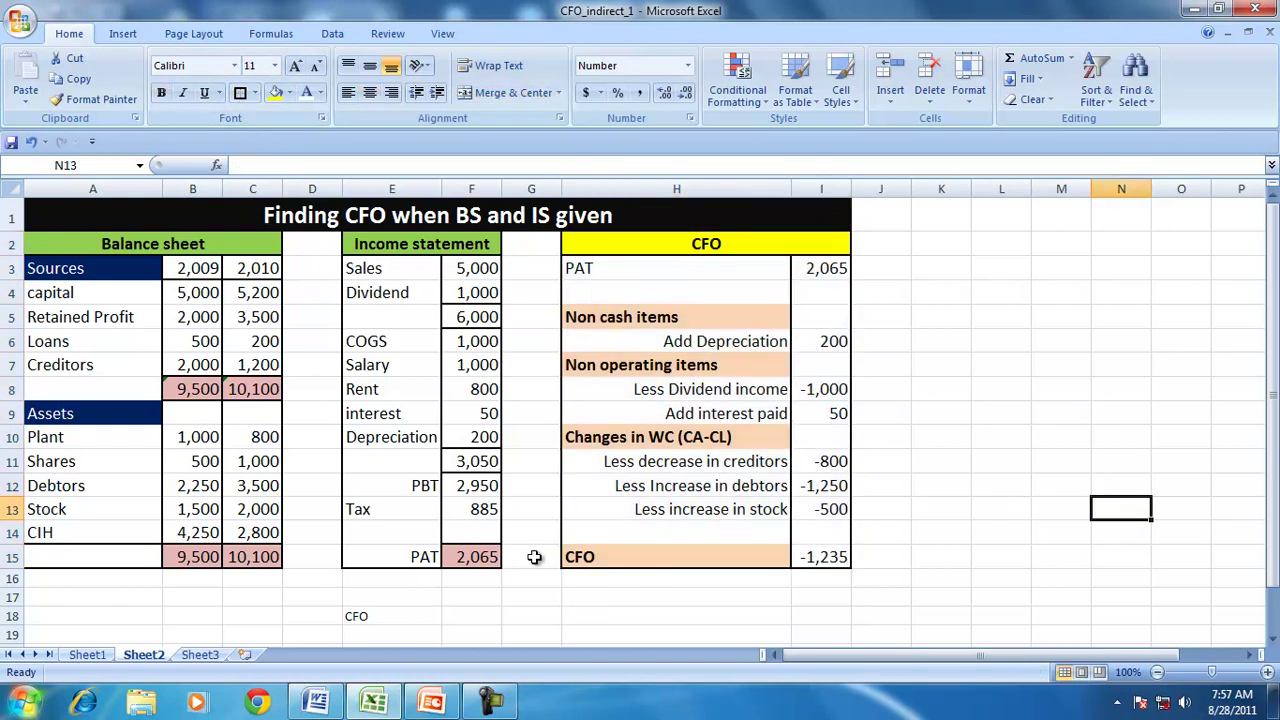
Highlight the CFO total in I15 with a yellow fill and a bold red font
click(452, 560)
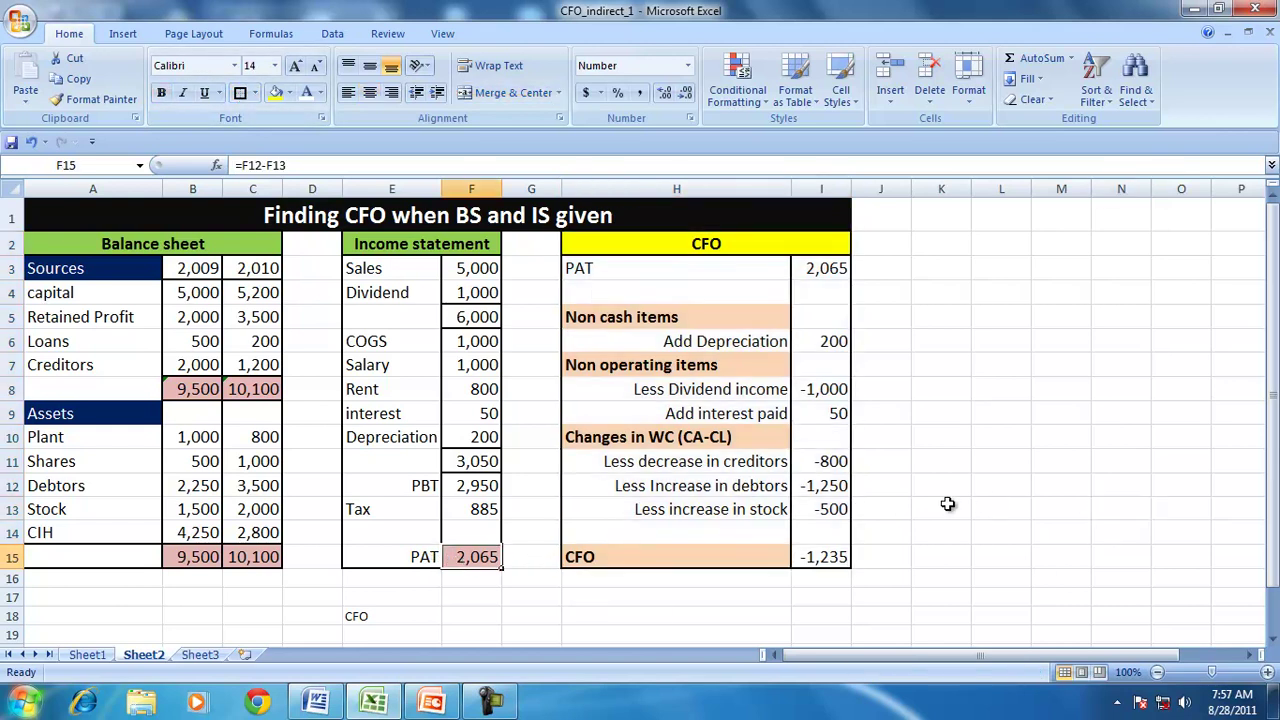
click(829, 557)
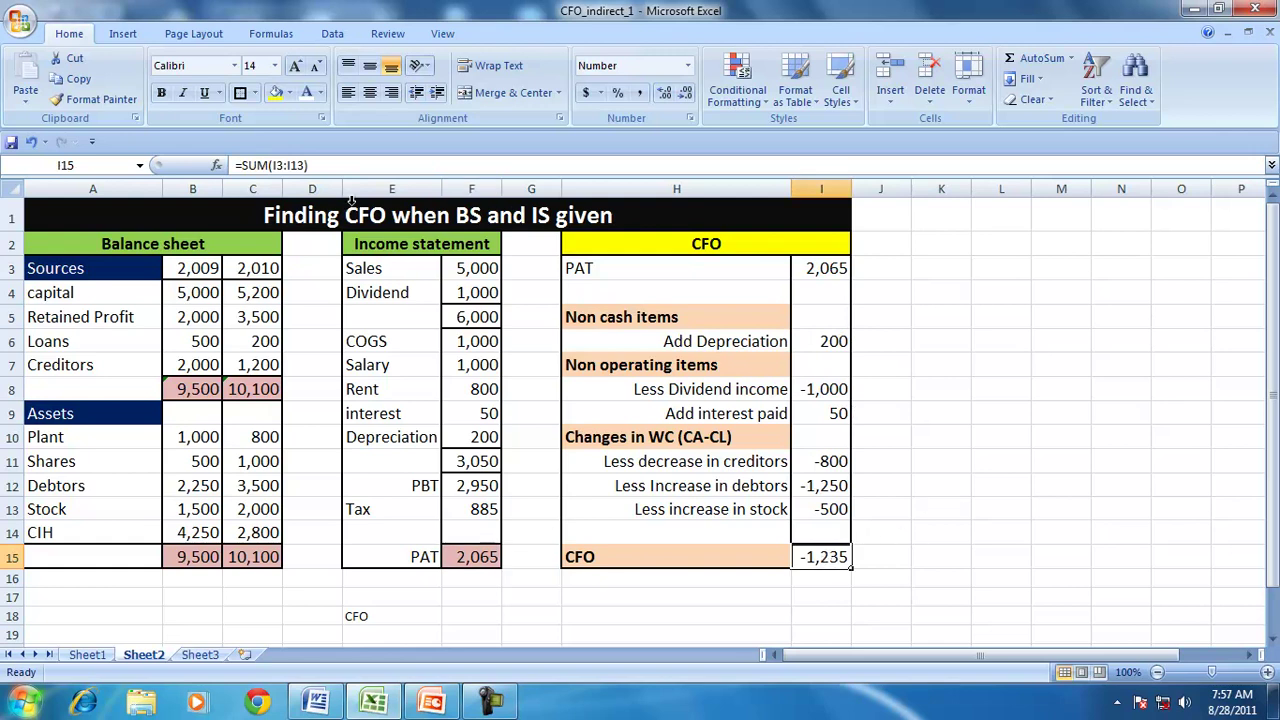
click(275, 92)
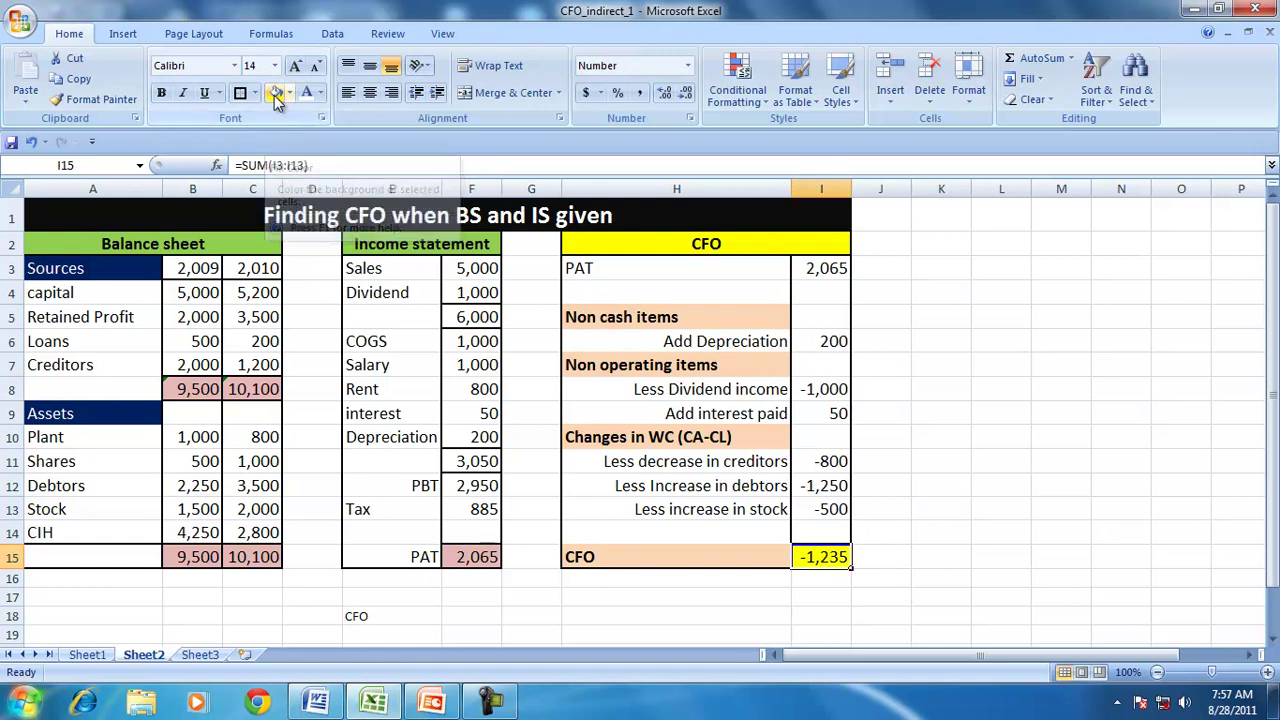
click(320, 92)
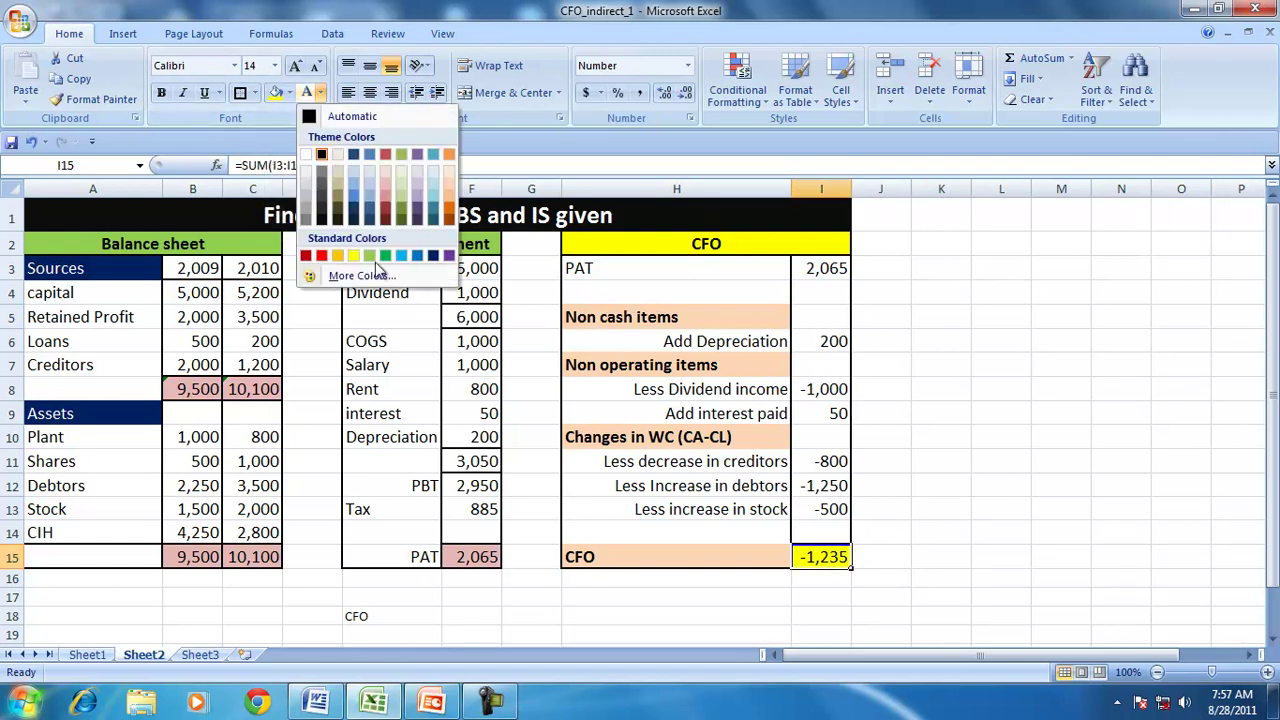
click(321, 256)
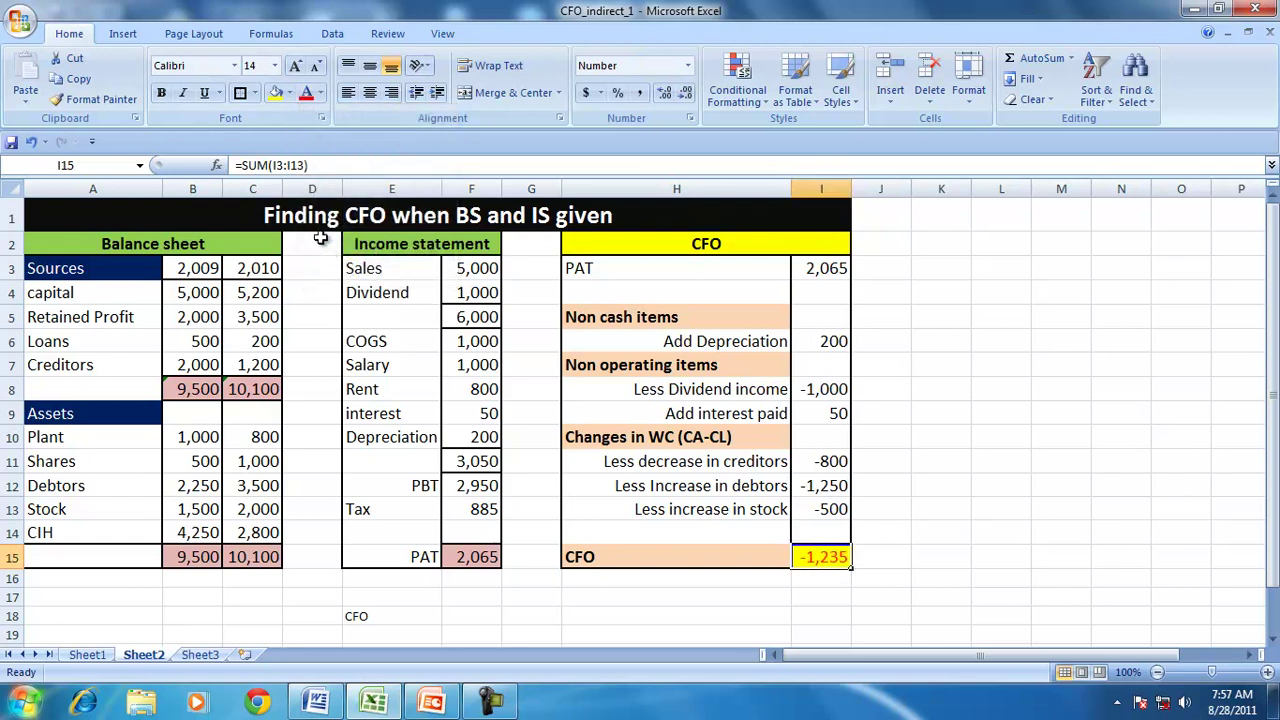
click(163, 94)
click(946, 374)
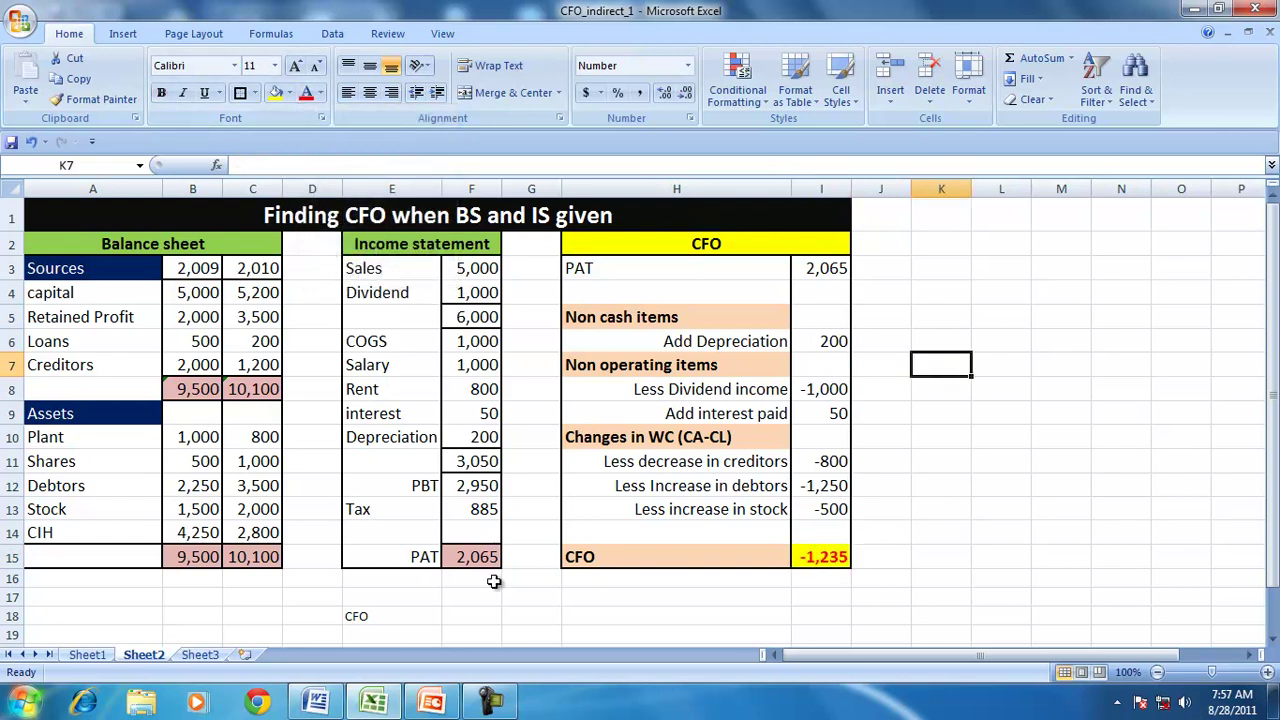
Switch to the Word notes and underline the heading "CFO is not same as PAT due to the following reasons:"
click(480, 562)
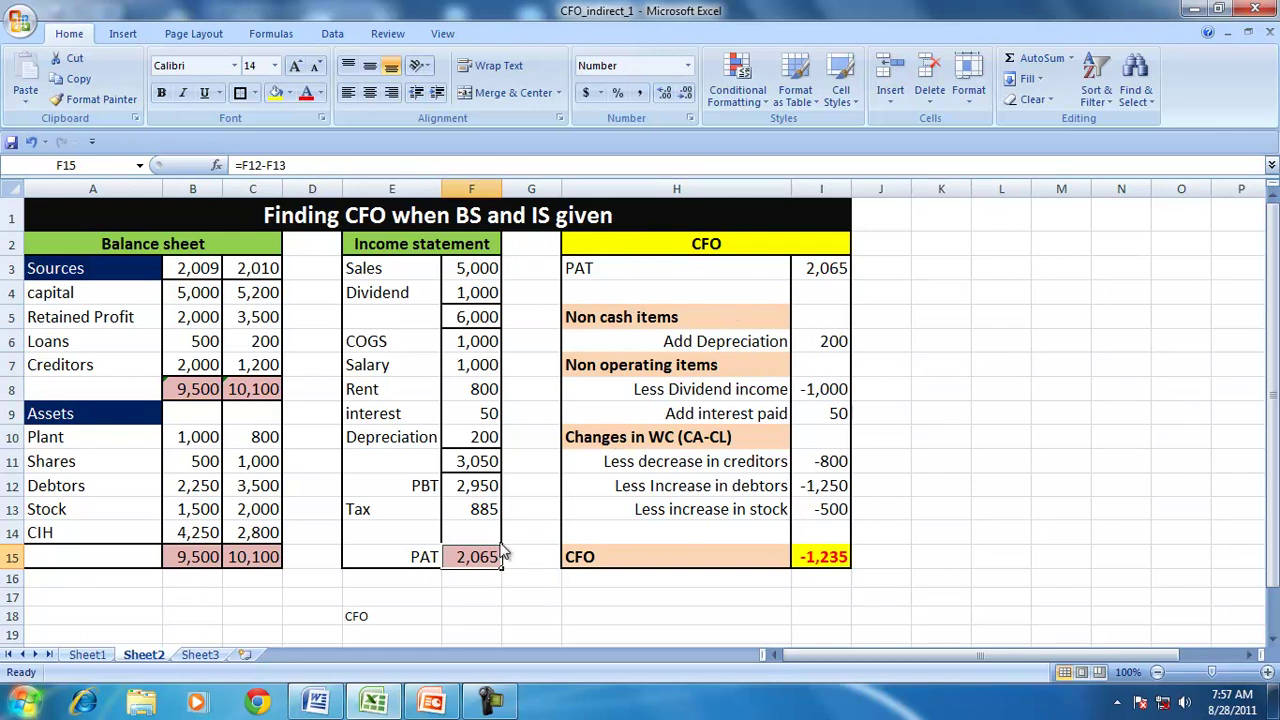
click(316, 703)
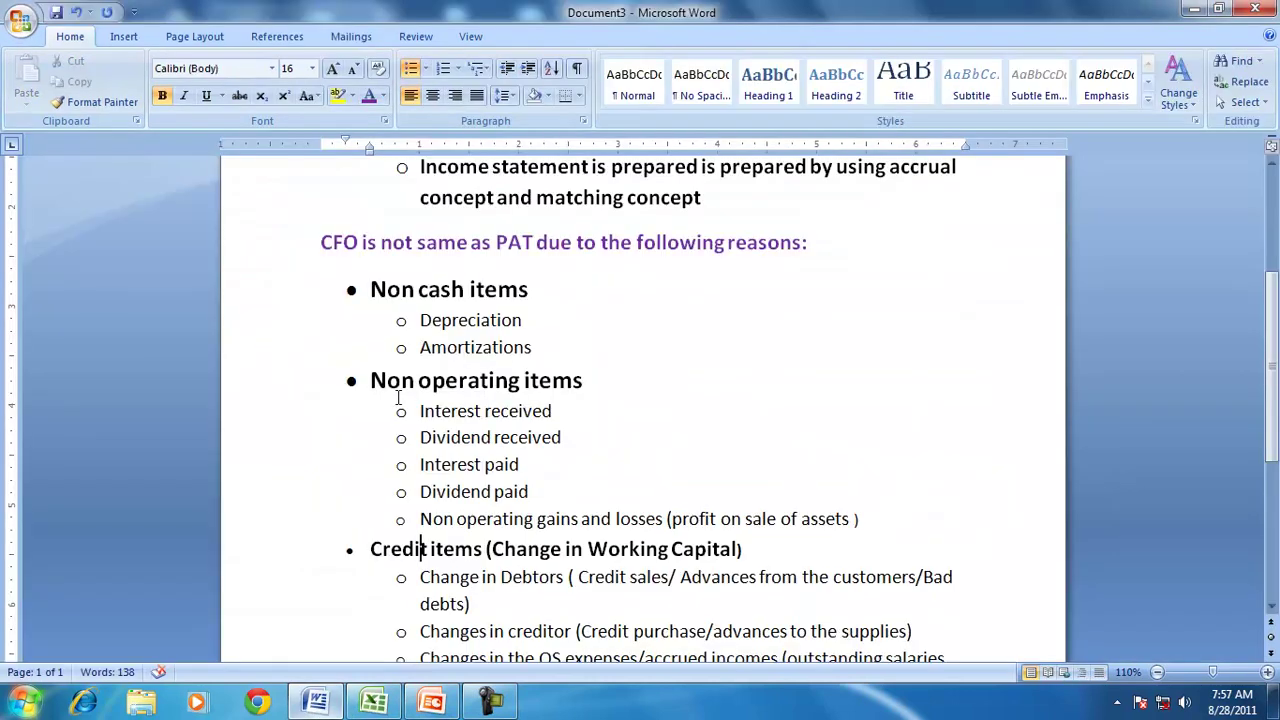
click(291, 250)
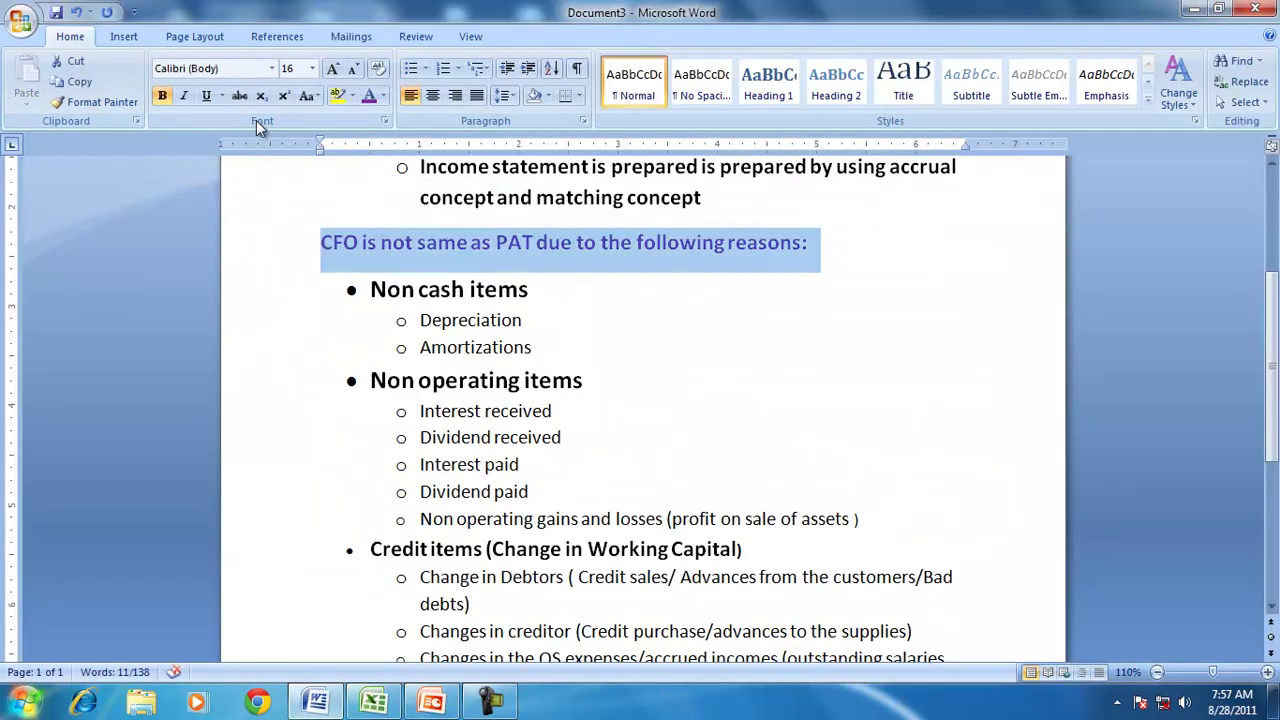
click(208, 97)
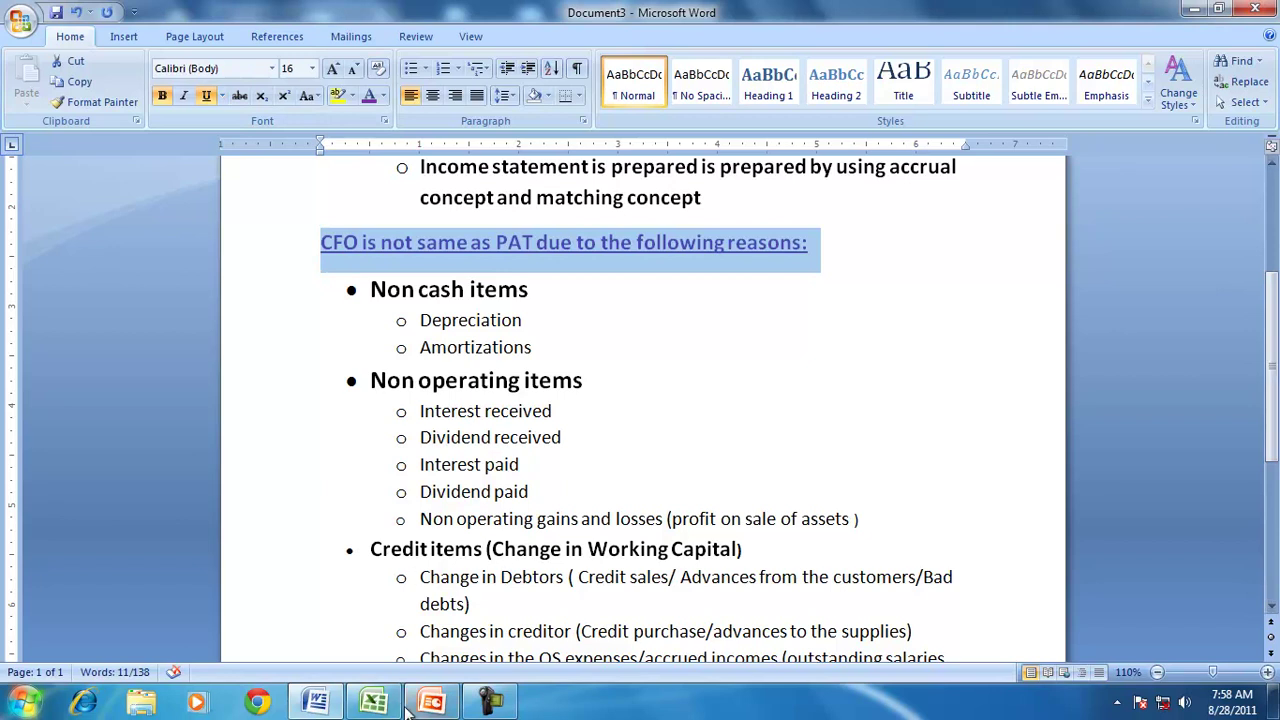
Return to the Excel workbook and trace the precedents of the depreciation add-back in I6
mouse_move(430, 705)
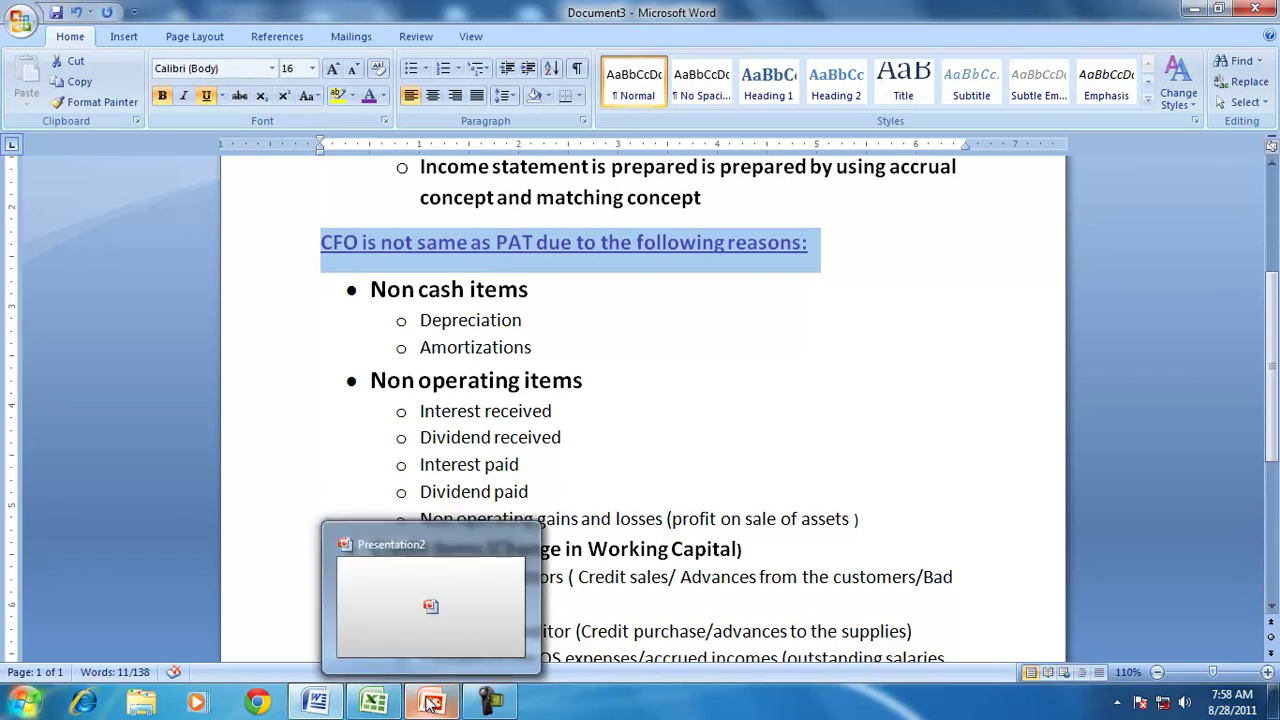
click(373, 703)
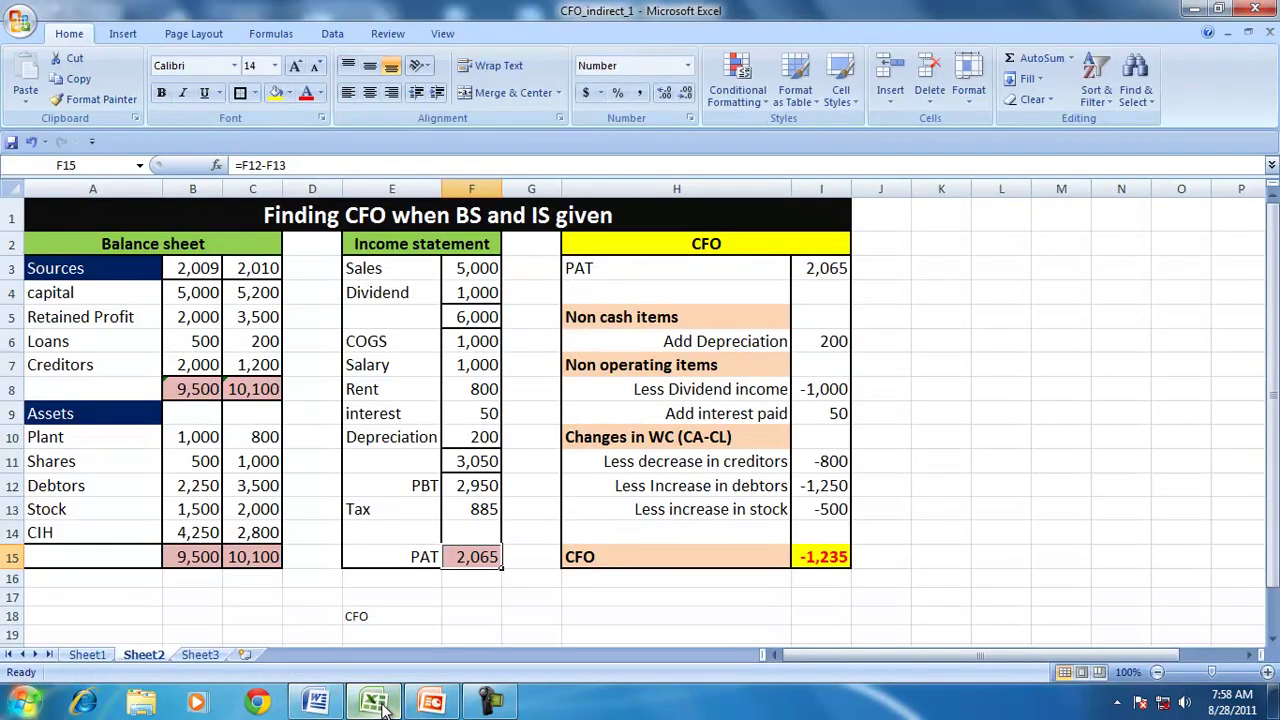
click(840, 342)
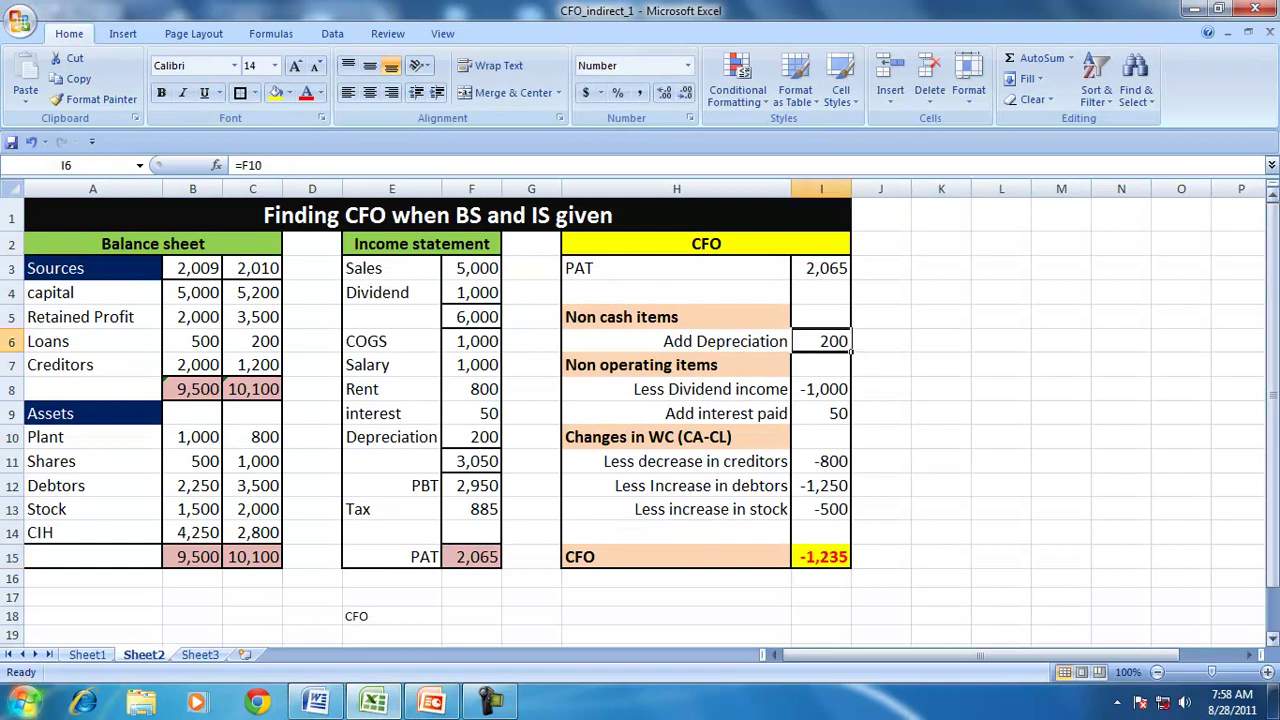
click(270, 36)
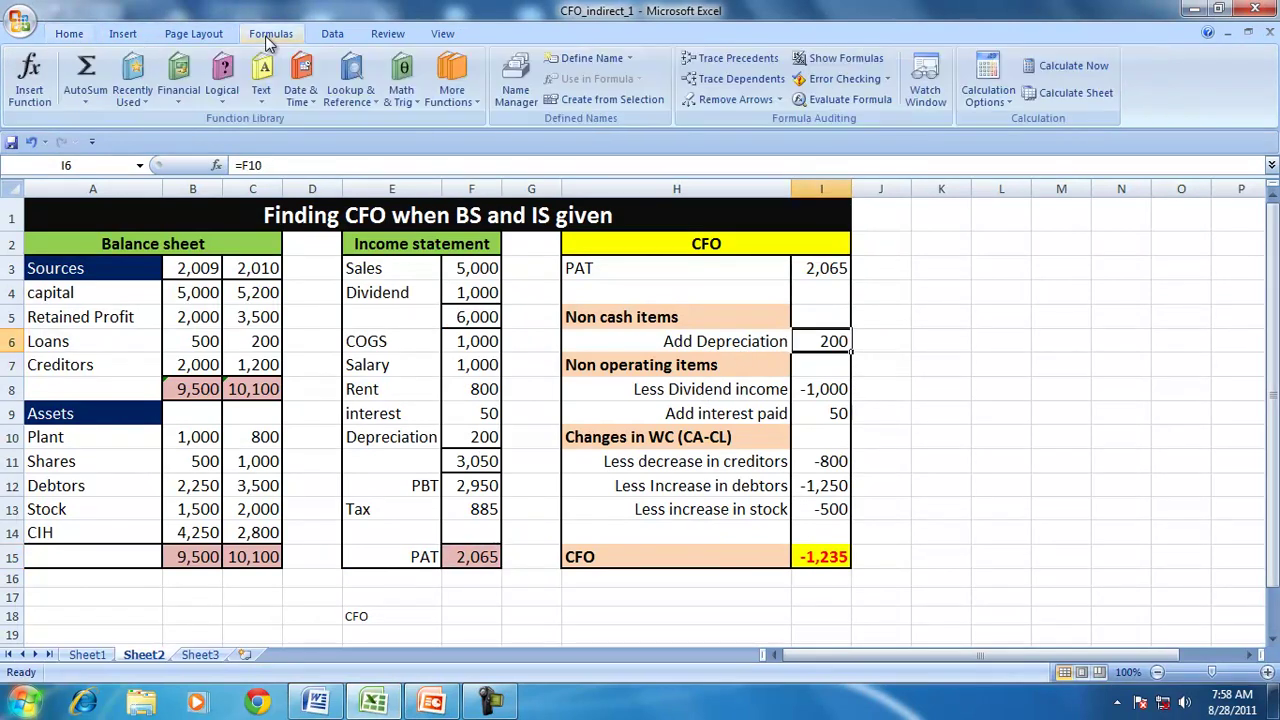
click(737, 60)
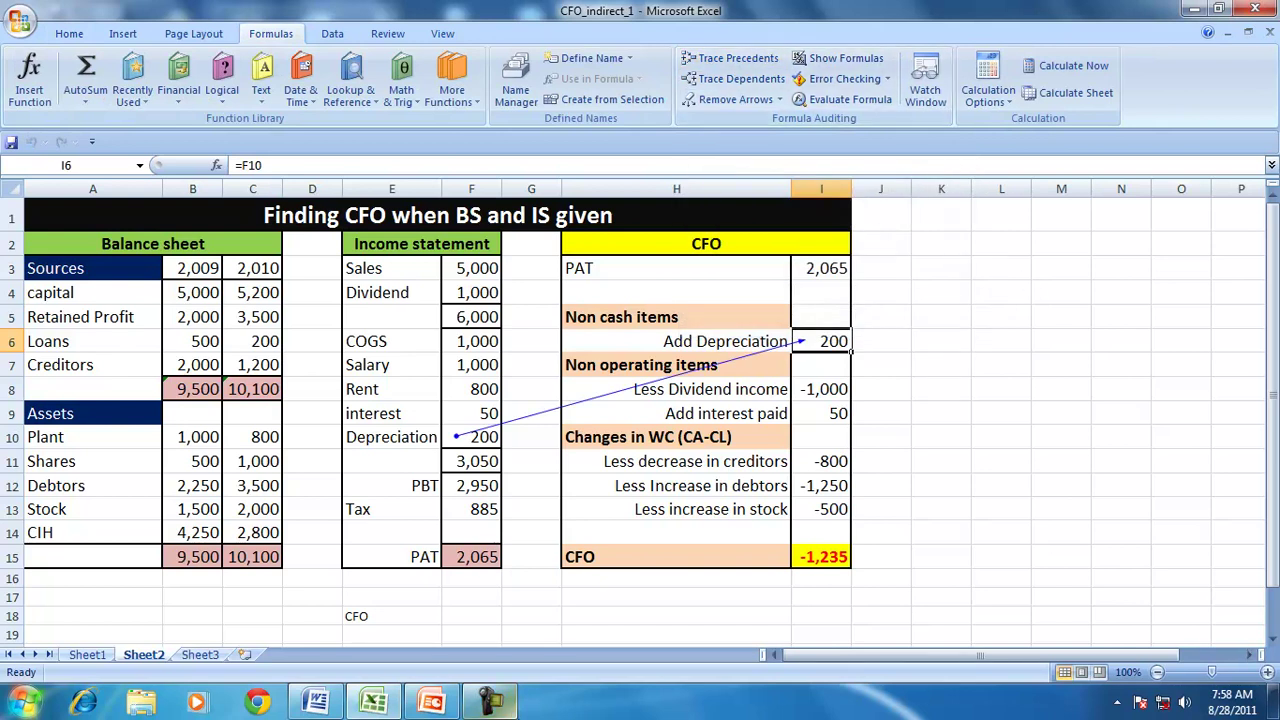
Trace the precedents of the non-operating items, dividend income in I8 and interest paid in I9
mouse_move(490, 700)
click(830, 389)
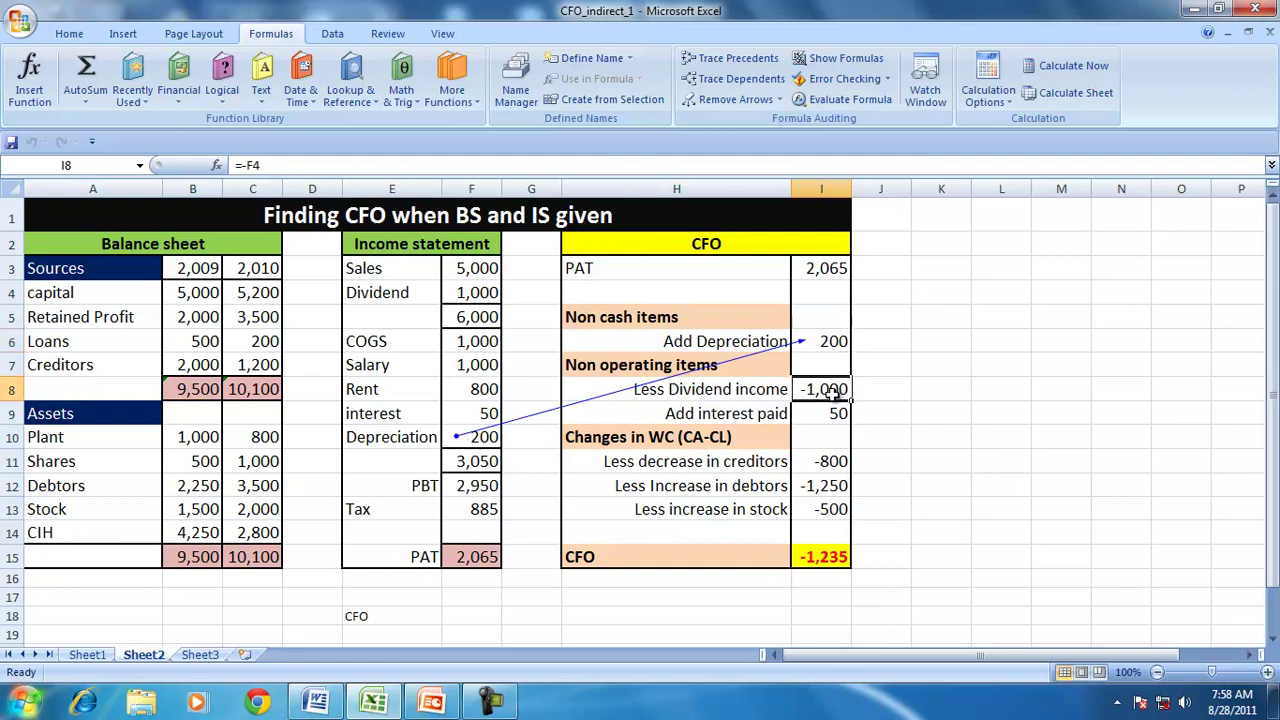
click(708, 60)
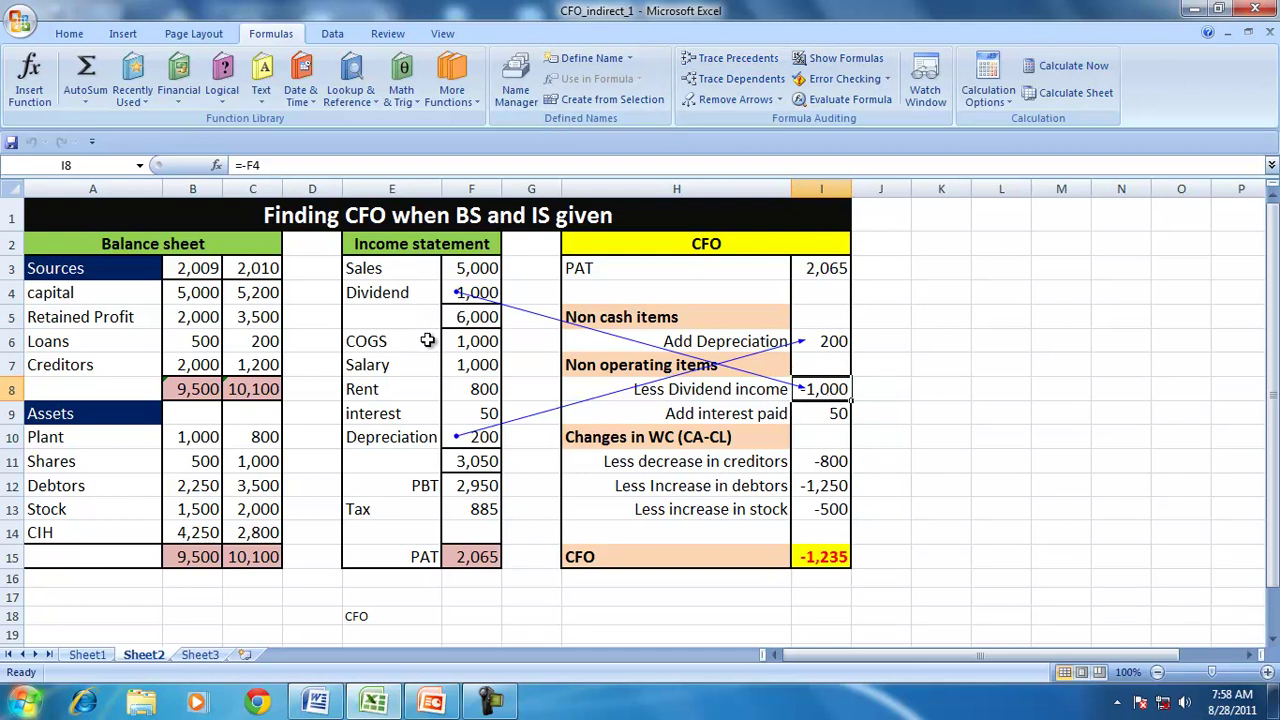
click(830, 412)
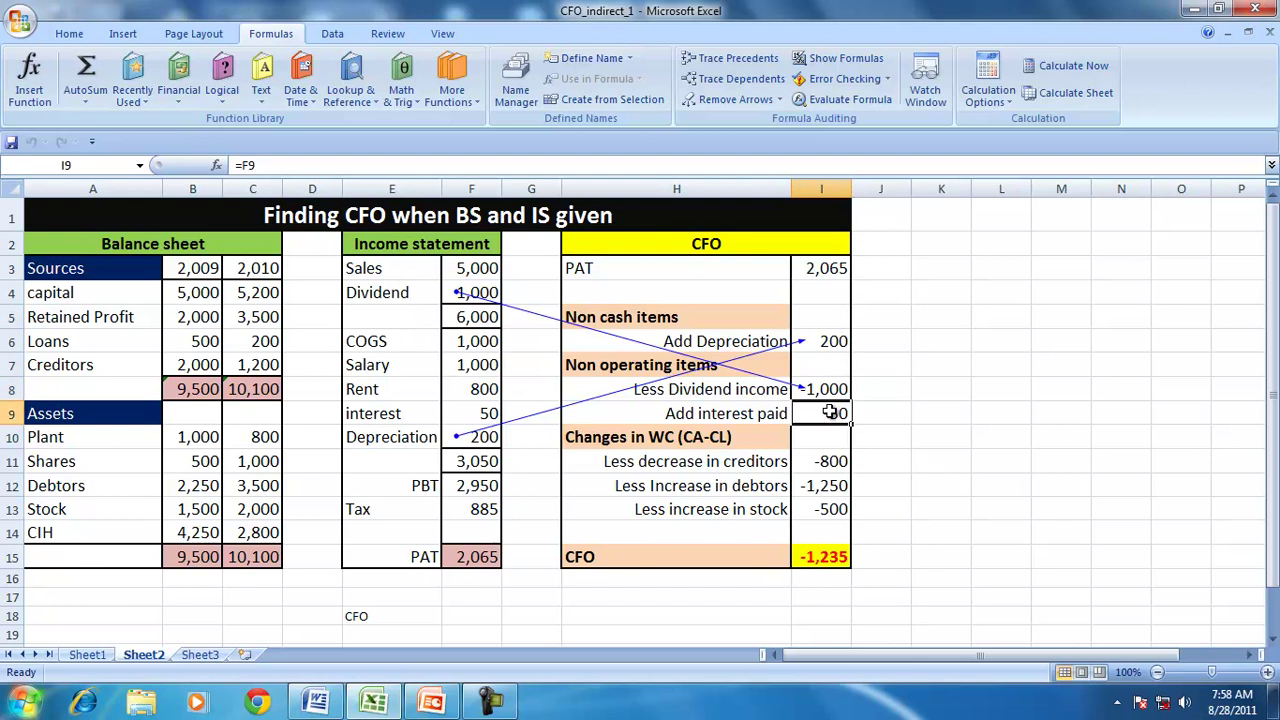
click(683, 62)
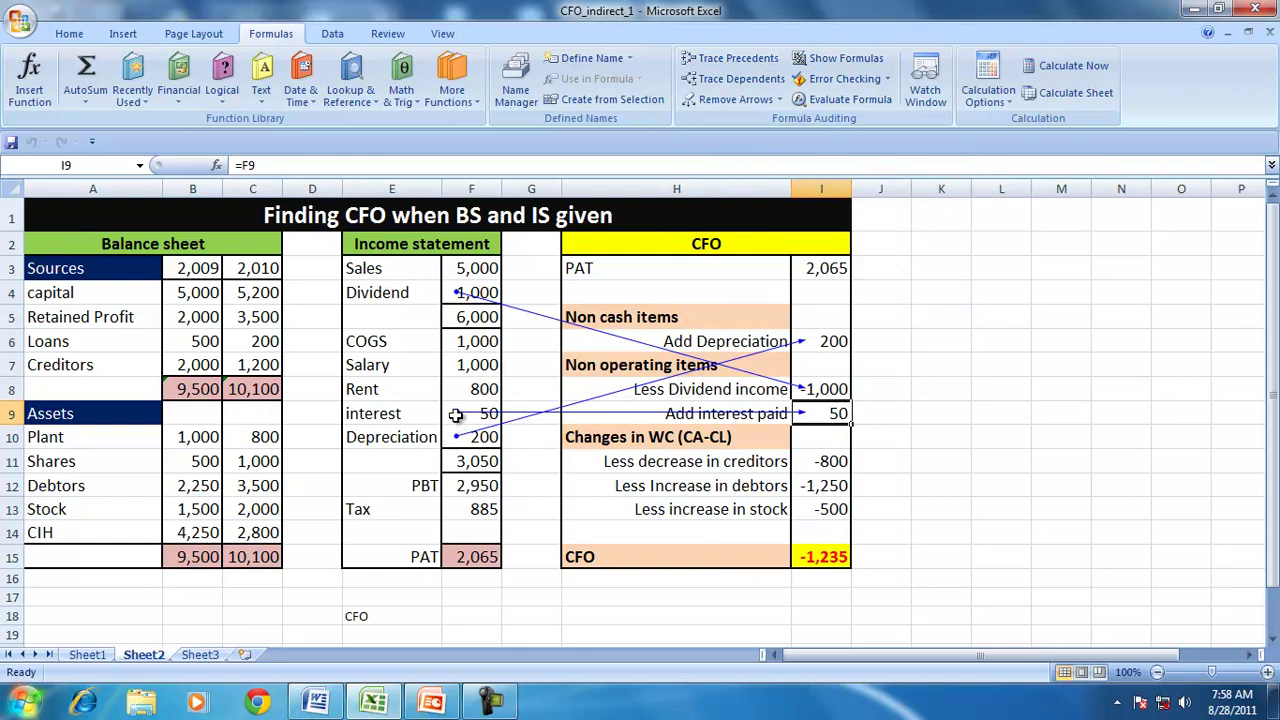
Trace the precedents of the working capital changes for creditors, debtors and stock in I11, I12 and I13
click(814, 461)
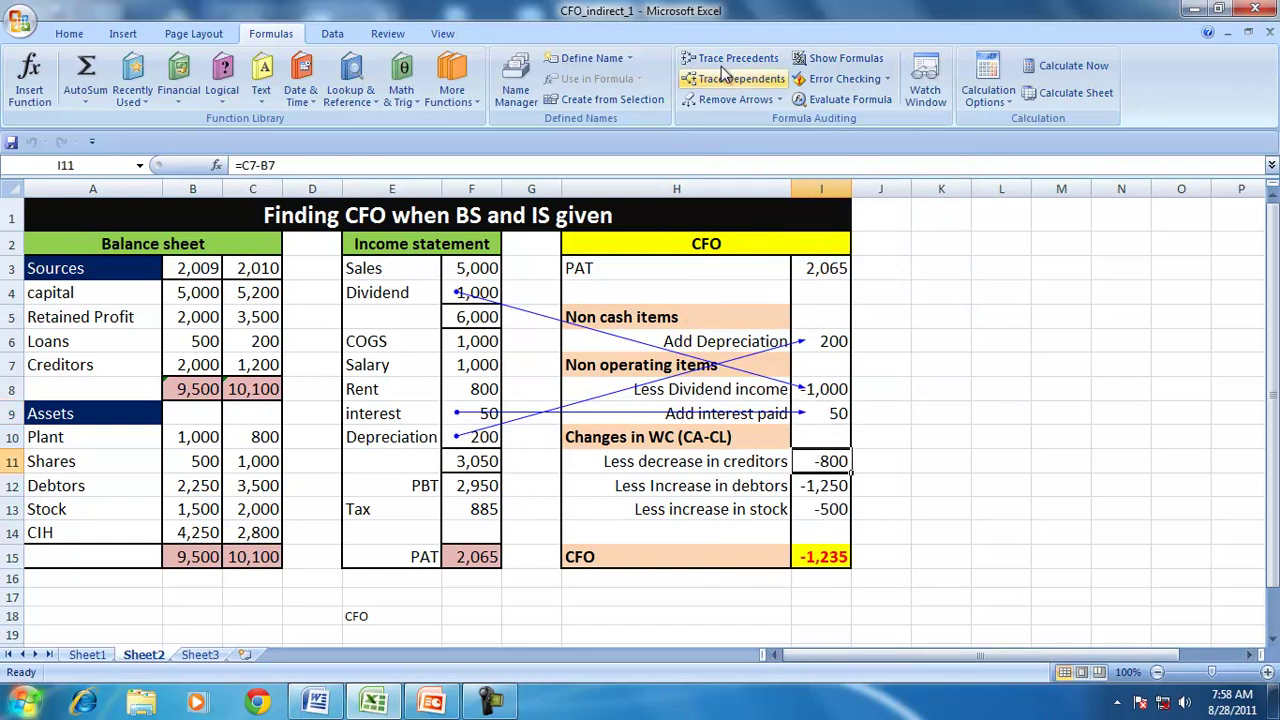
click(712, 57)
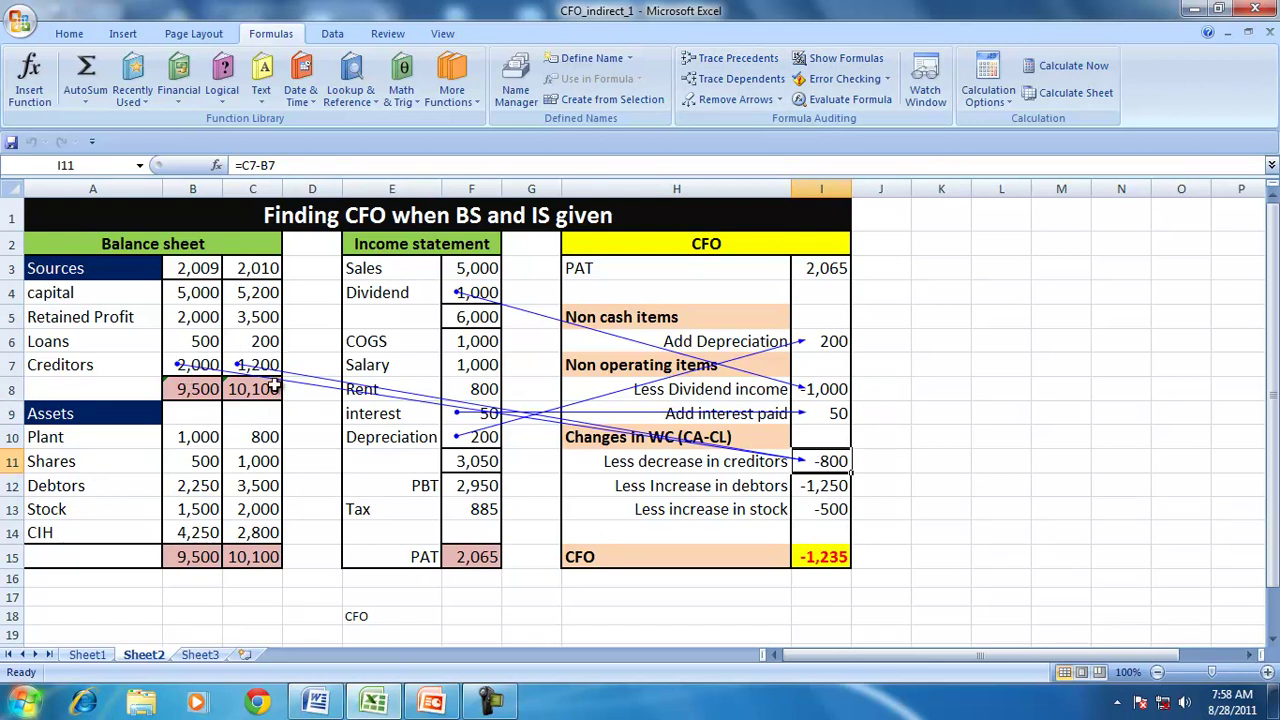
click(831, 487)
click(707, 62)
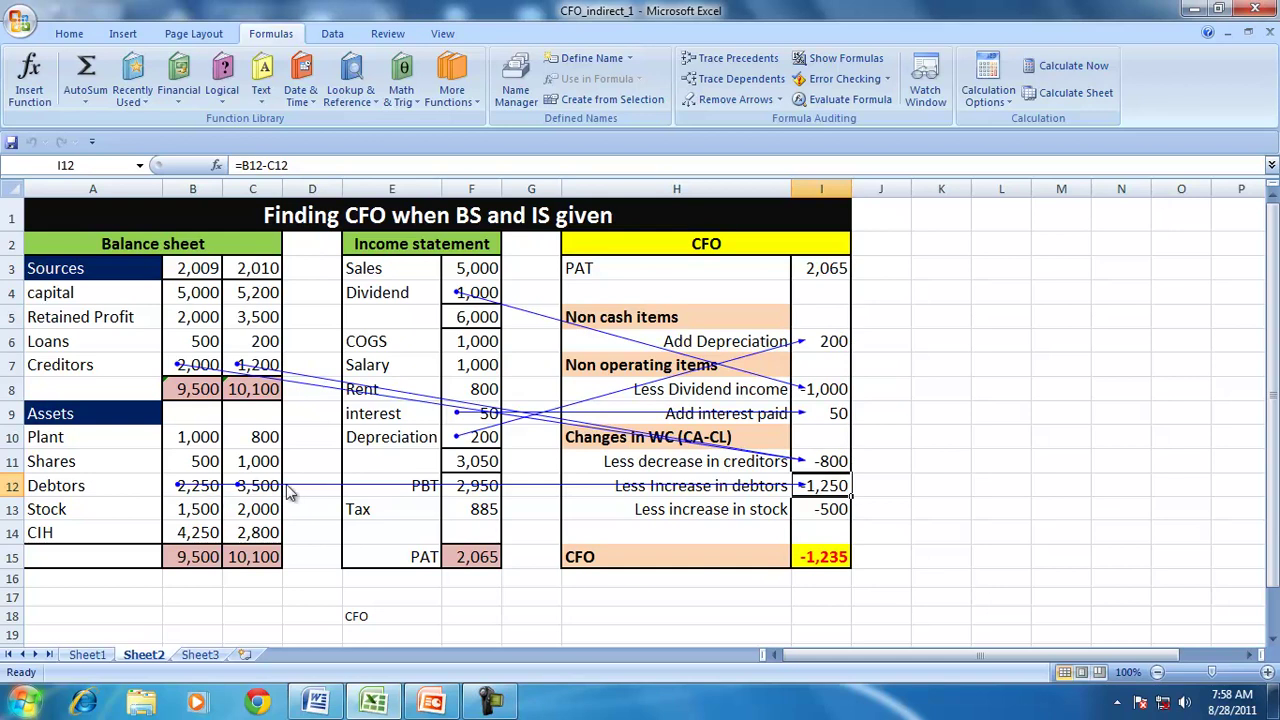
click(828, 510)
click(730, 53)
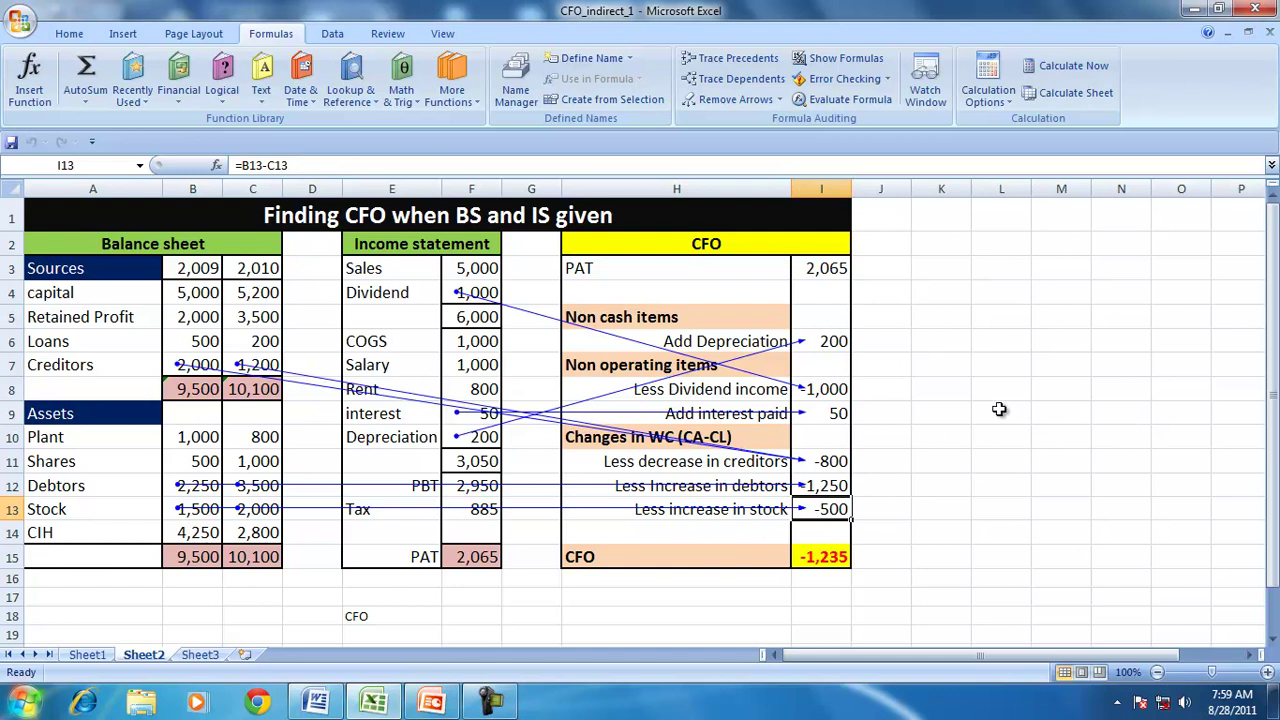
Make the PAT value in I3 bold and apply a box border to the CFO total in I15
click(816, 272)
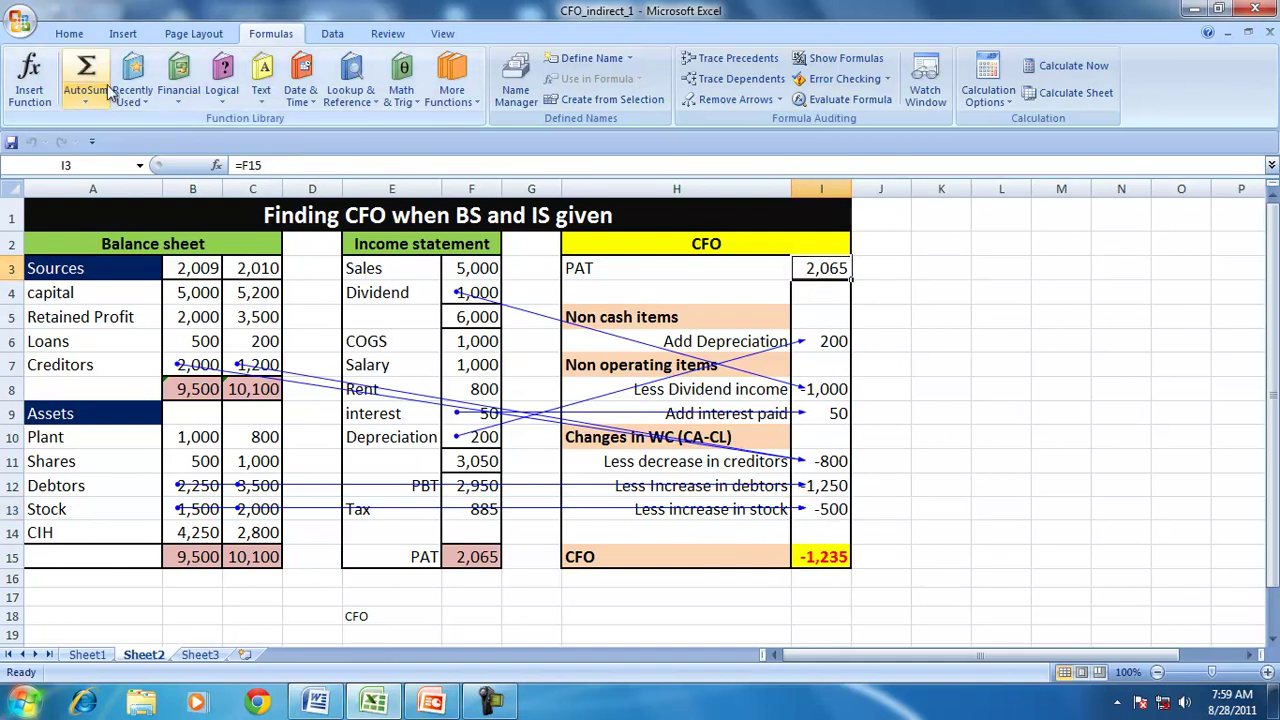
click(69, 33)
click(162, 94)
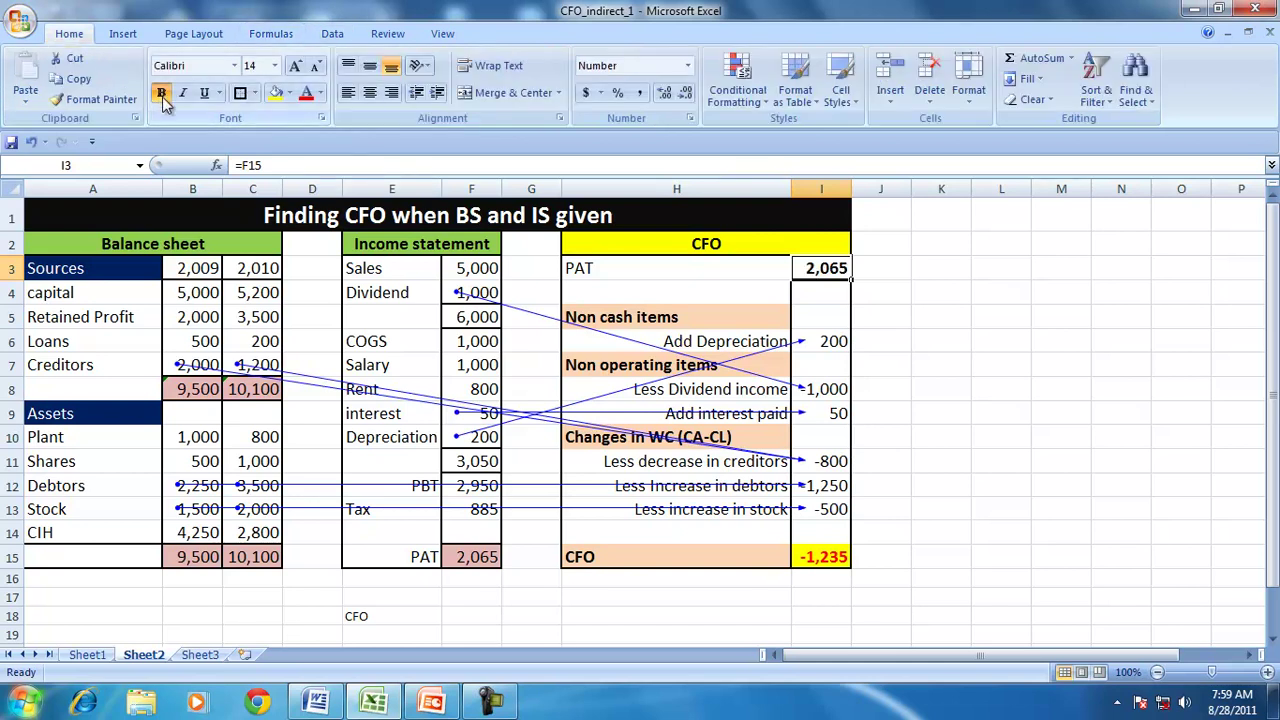
click(824, 563)
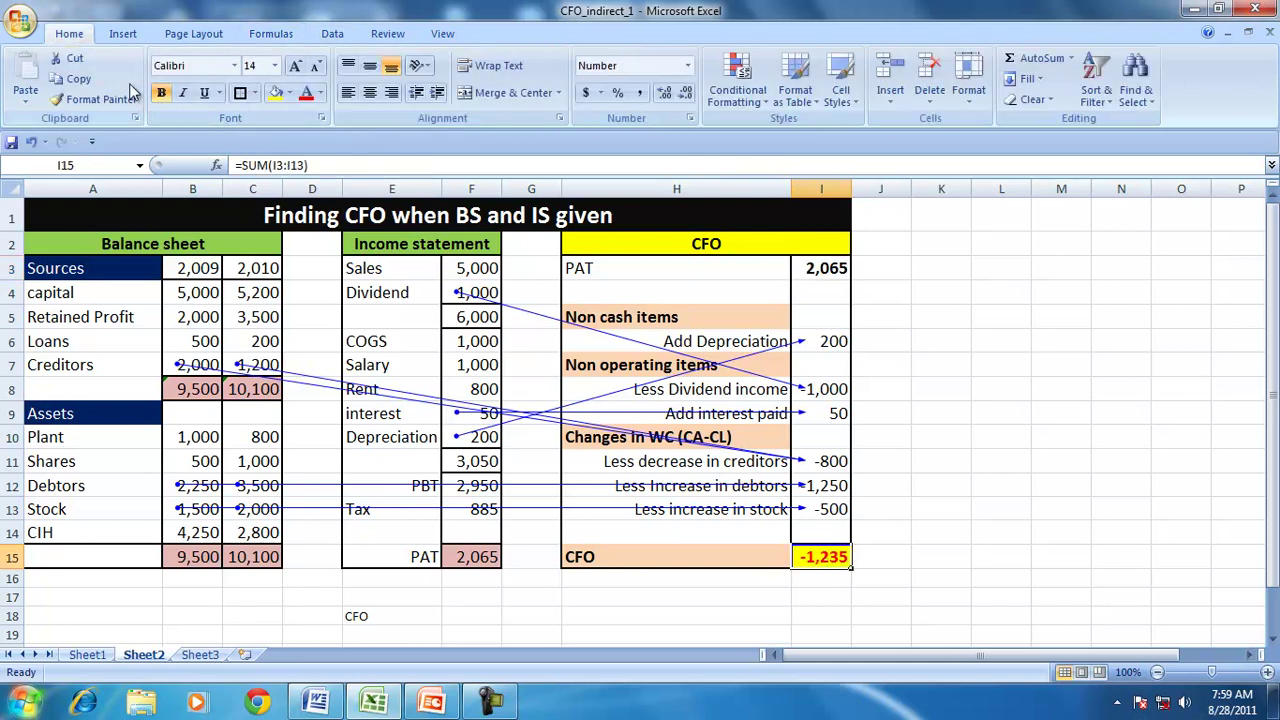
click(240, 93)
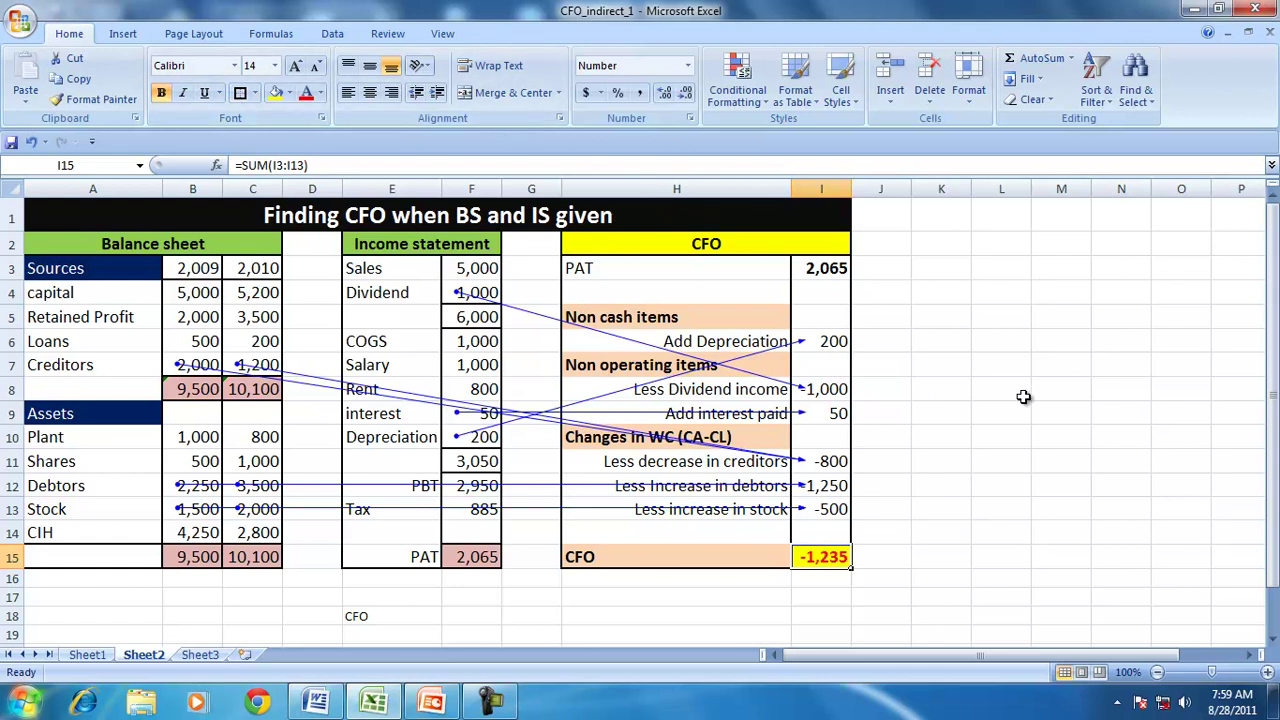
Extend the CFO table heading in H2 to "CFO: Indirect Method"
click(636, 244)
click(348, 164)
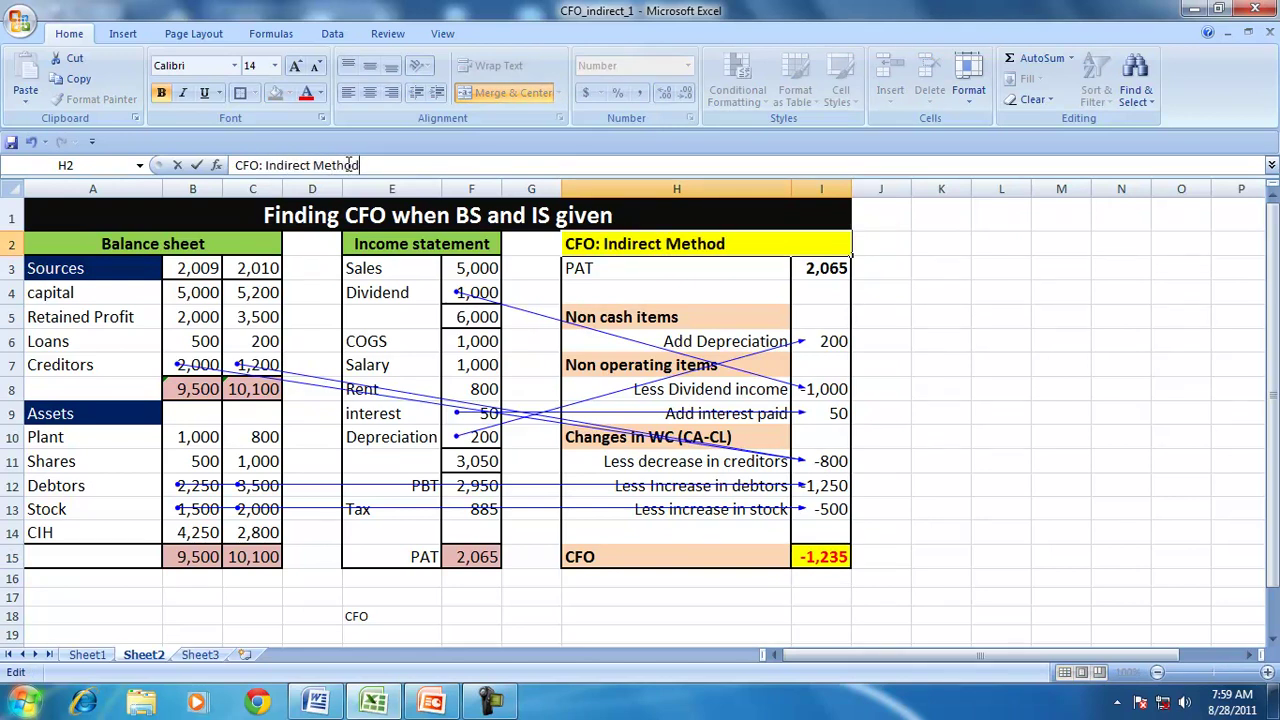
text(: Indirect Method)
key(Return)
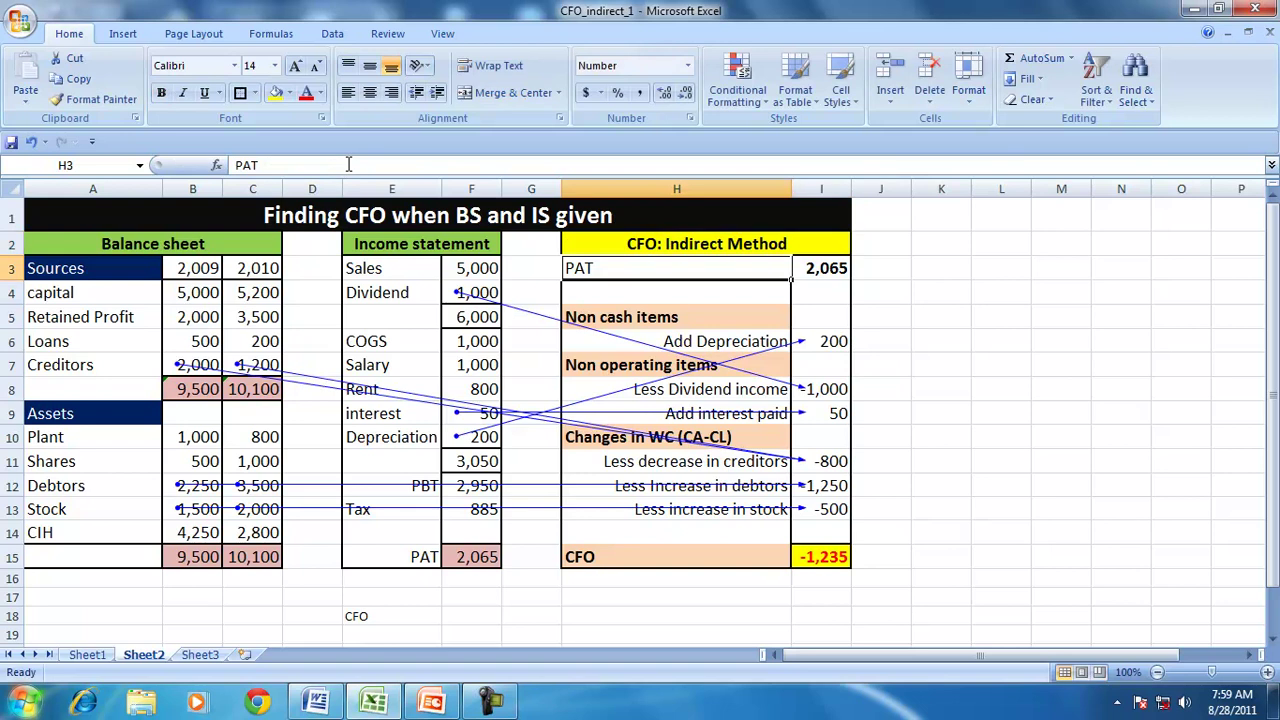
Remove all precedent arrows from the worksheet
click(660, 245)
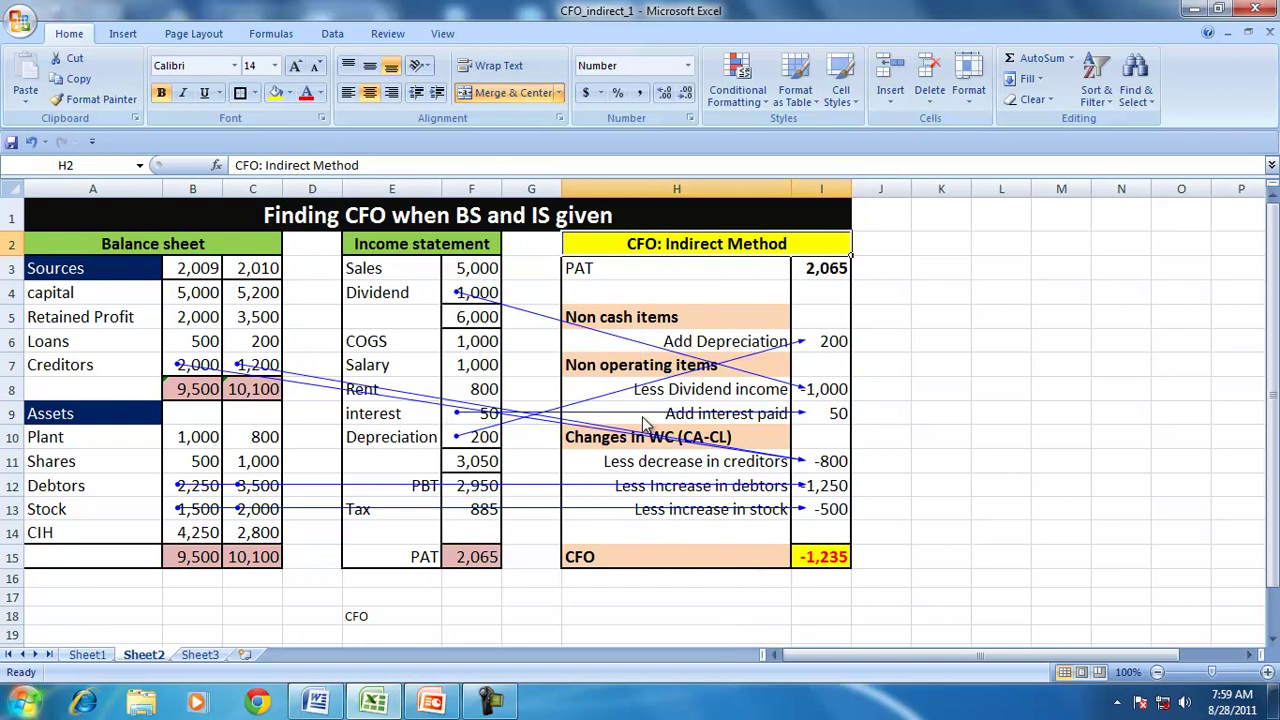
click(271, 34)
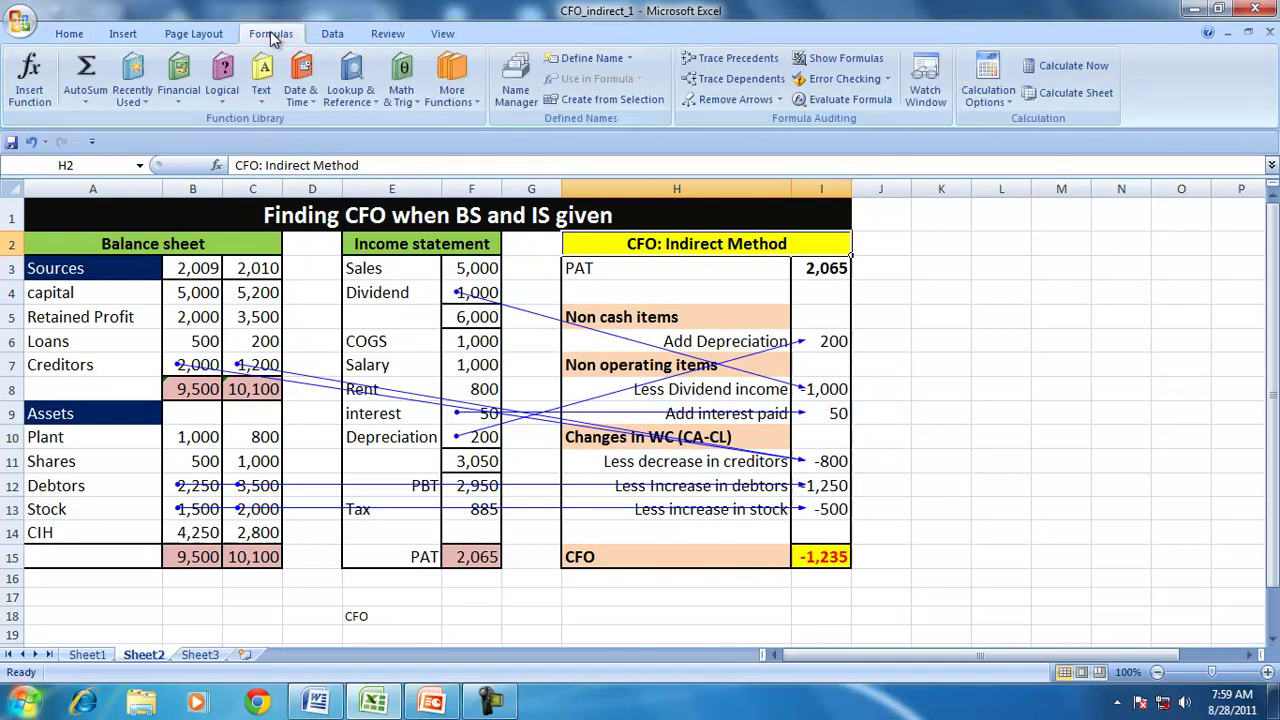
click(703, 101)
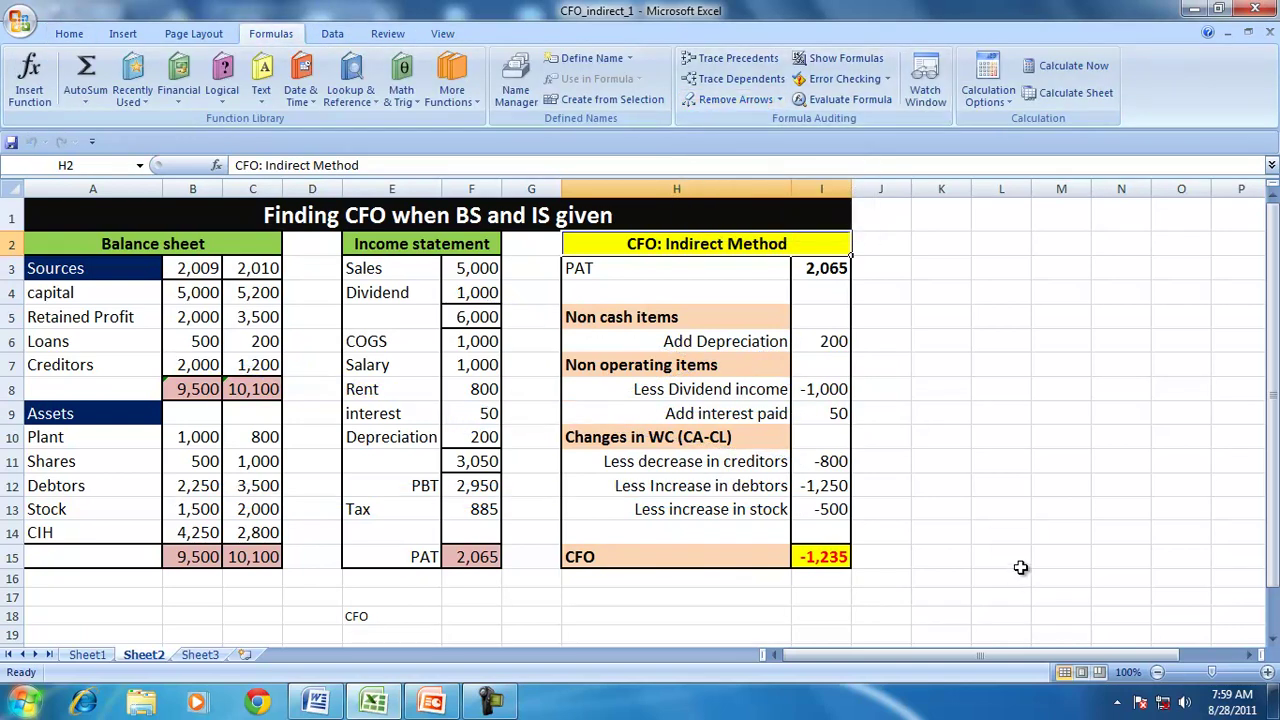